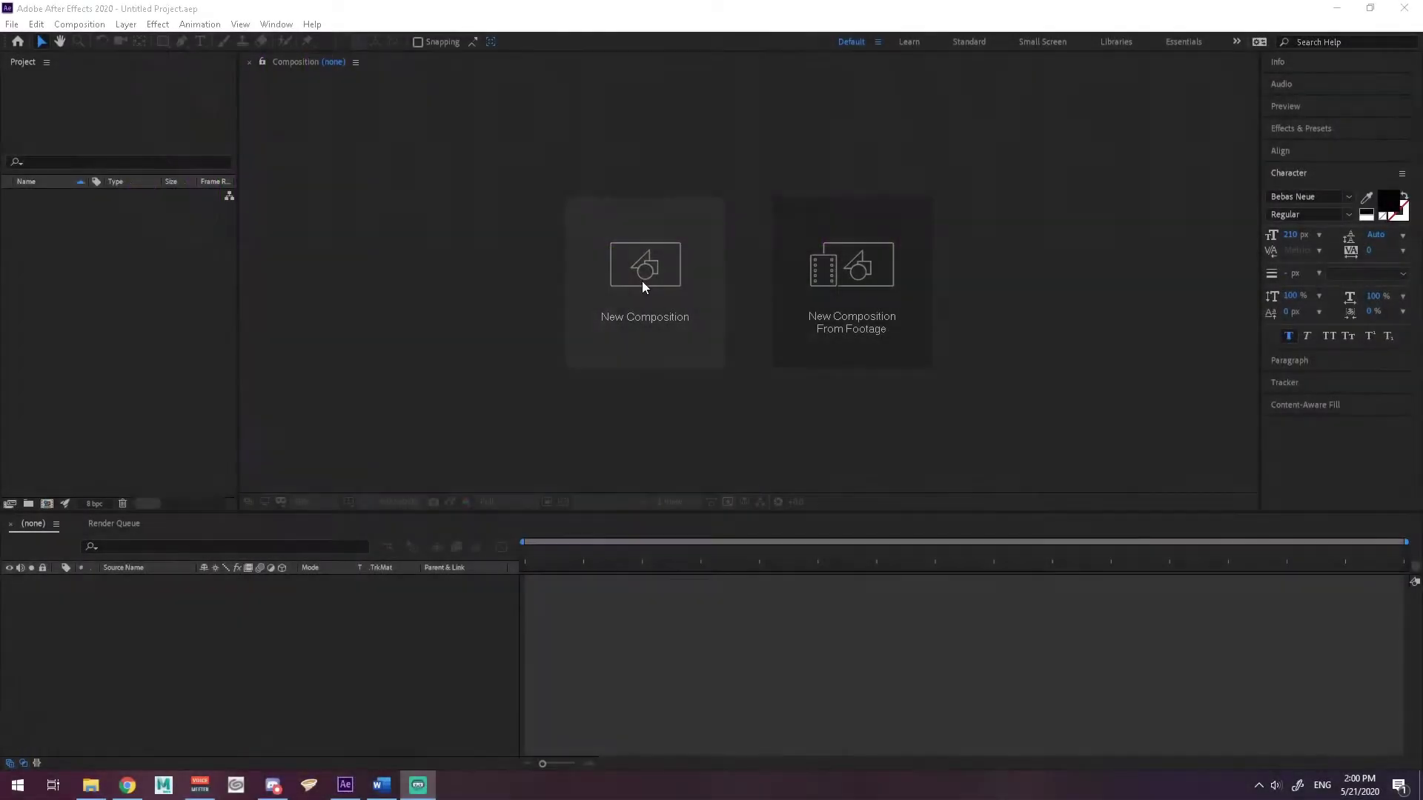
Make a new 1920×1080 composition lasting 0:01:00:00 at 23.976 fps
left_click(621, 273)
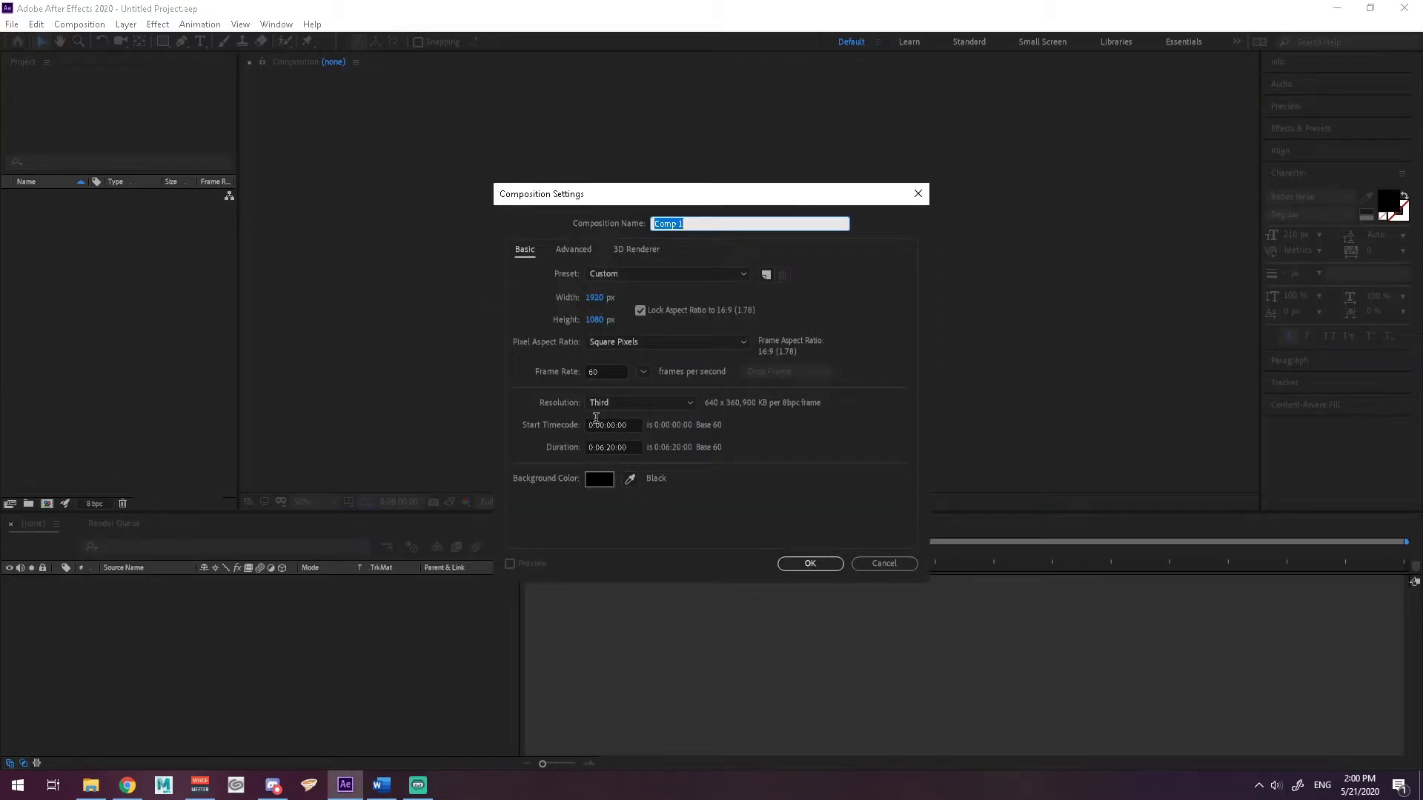
left_click(602, 447)
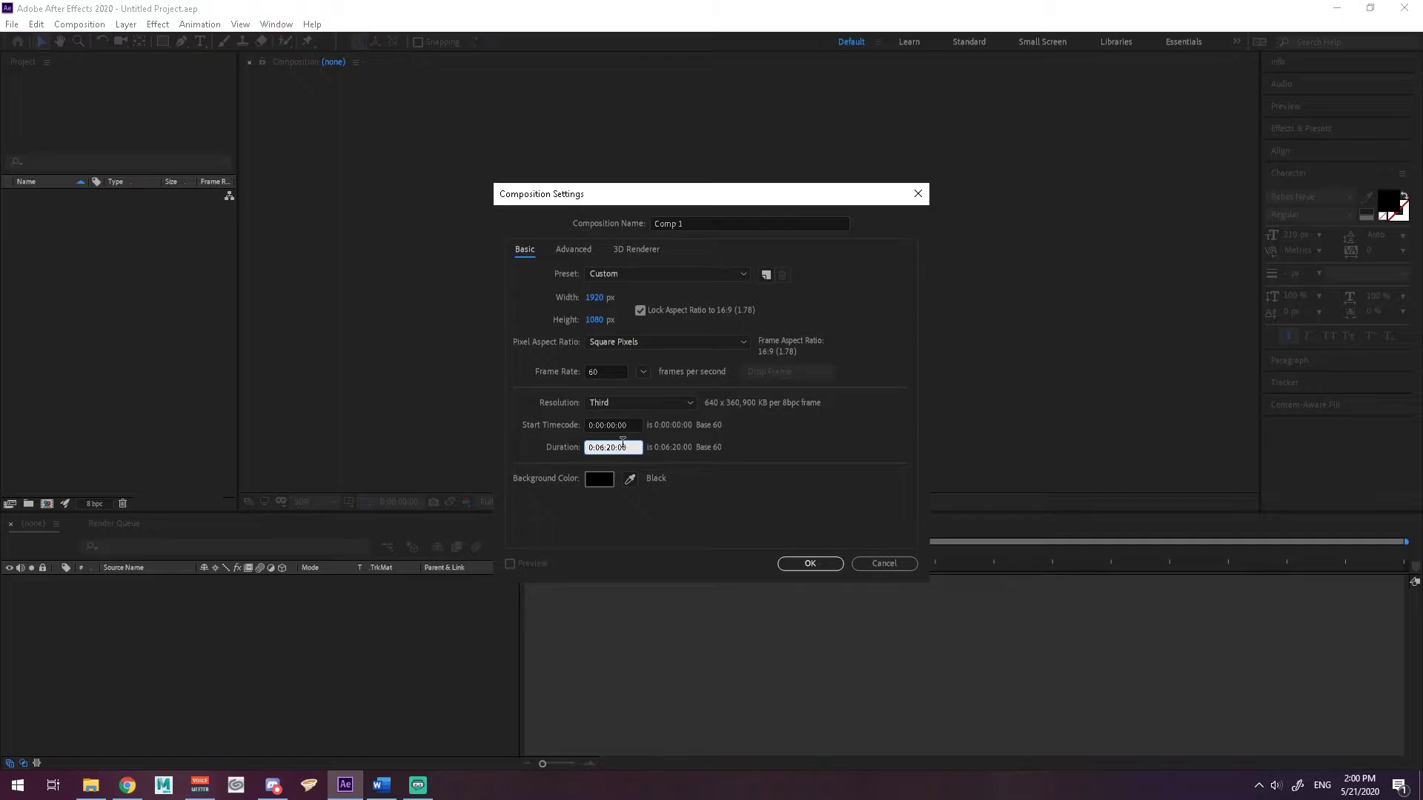
type("1")
key("BackSpace")
type("0")
left_click(643, 371)
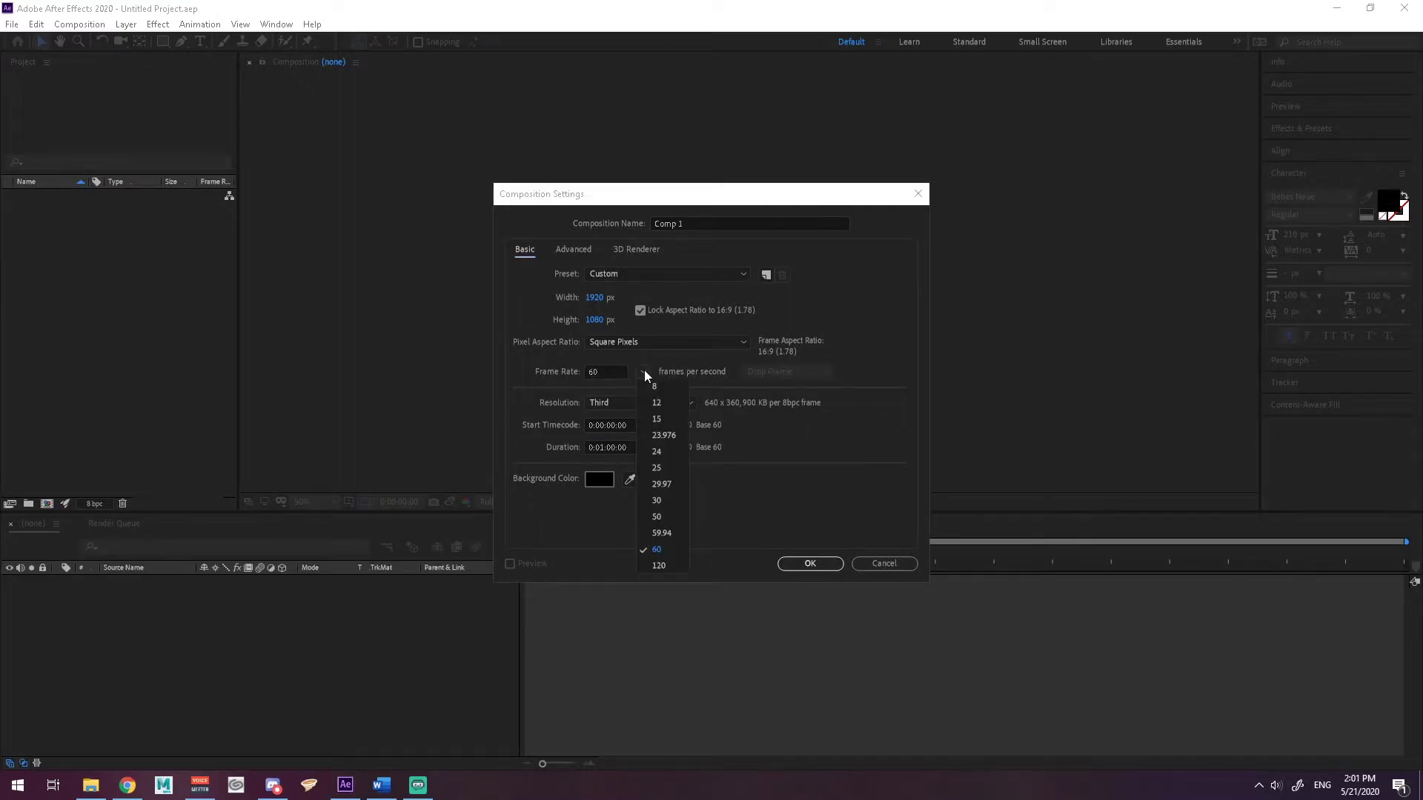
left_click(666, 442)
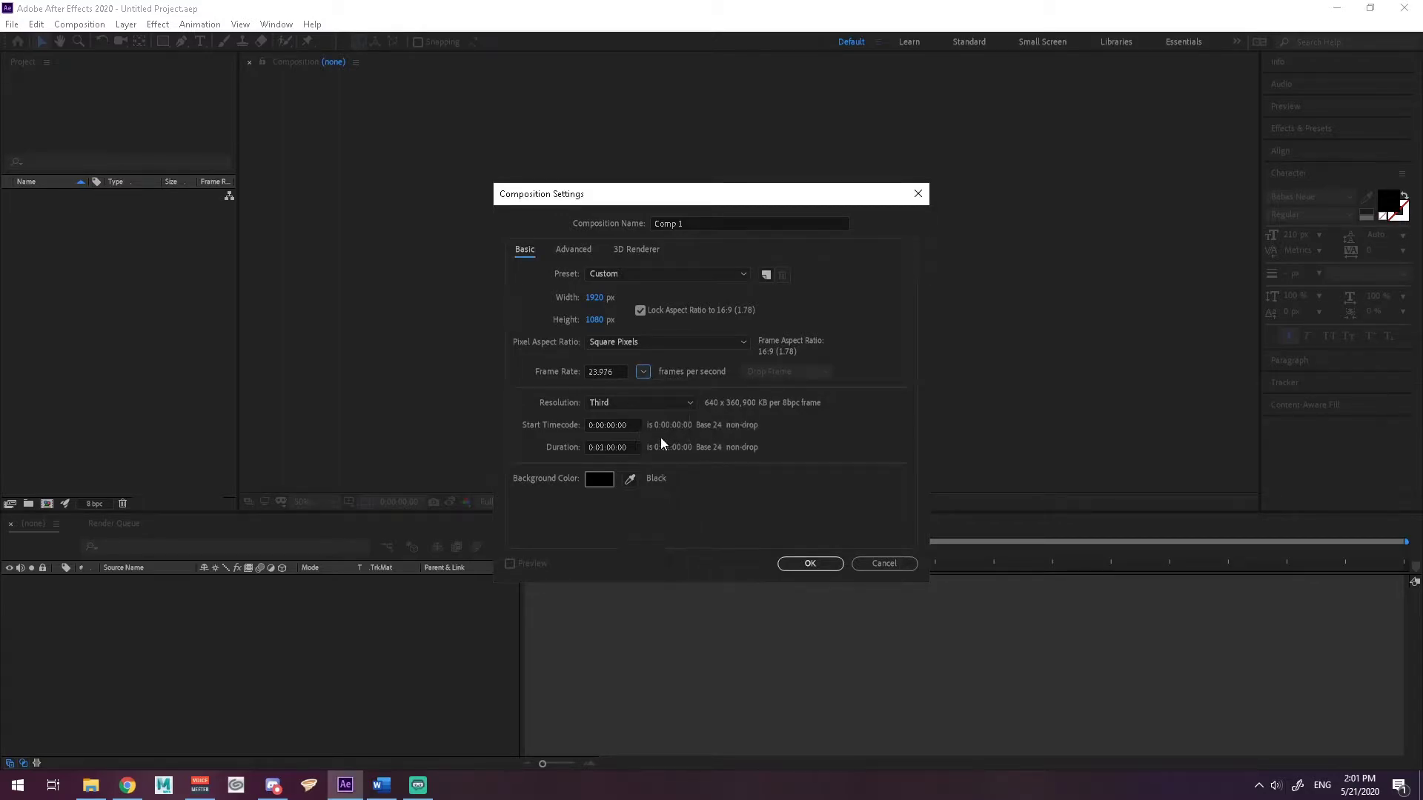
left_click(809, 562)
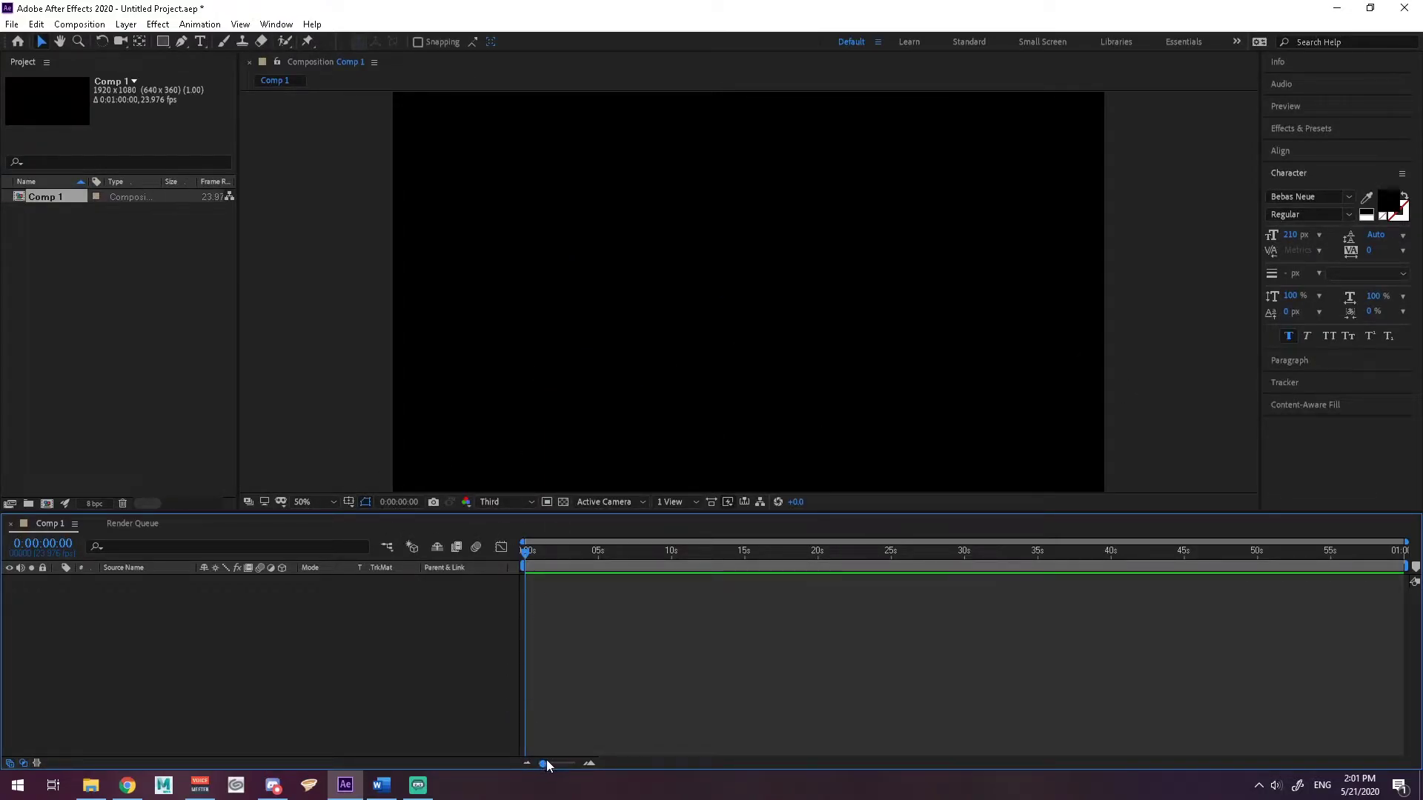
Zoom the timeline into the first seconds and add Shape Layer 1 via New > Shape Layer
left_click_drag(546, 762, 570, 768)
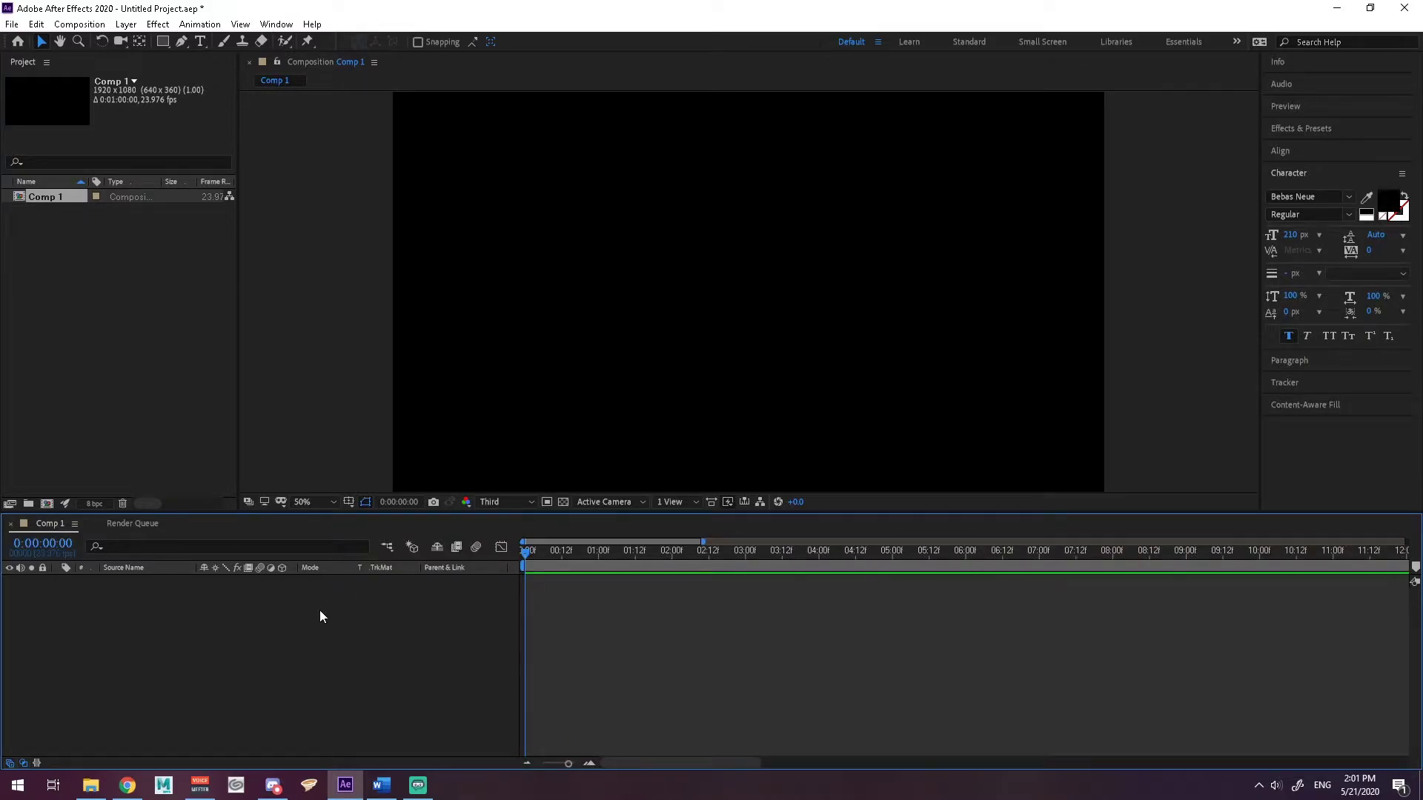
right_click(261, 604)
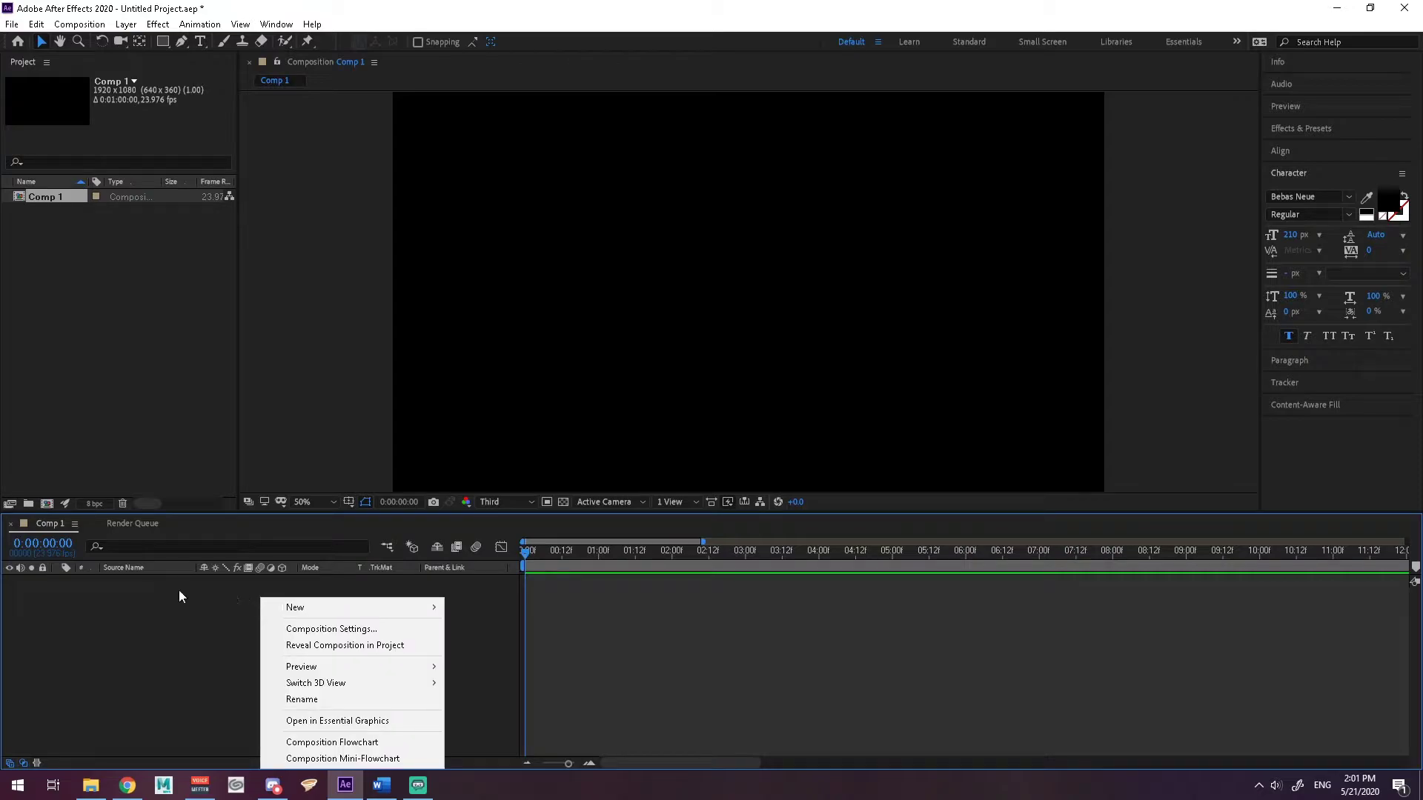
mouse_move(385, 607)
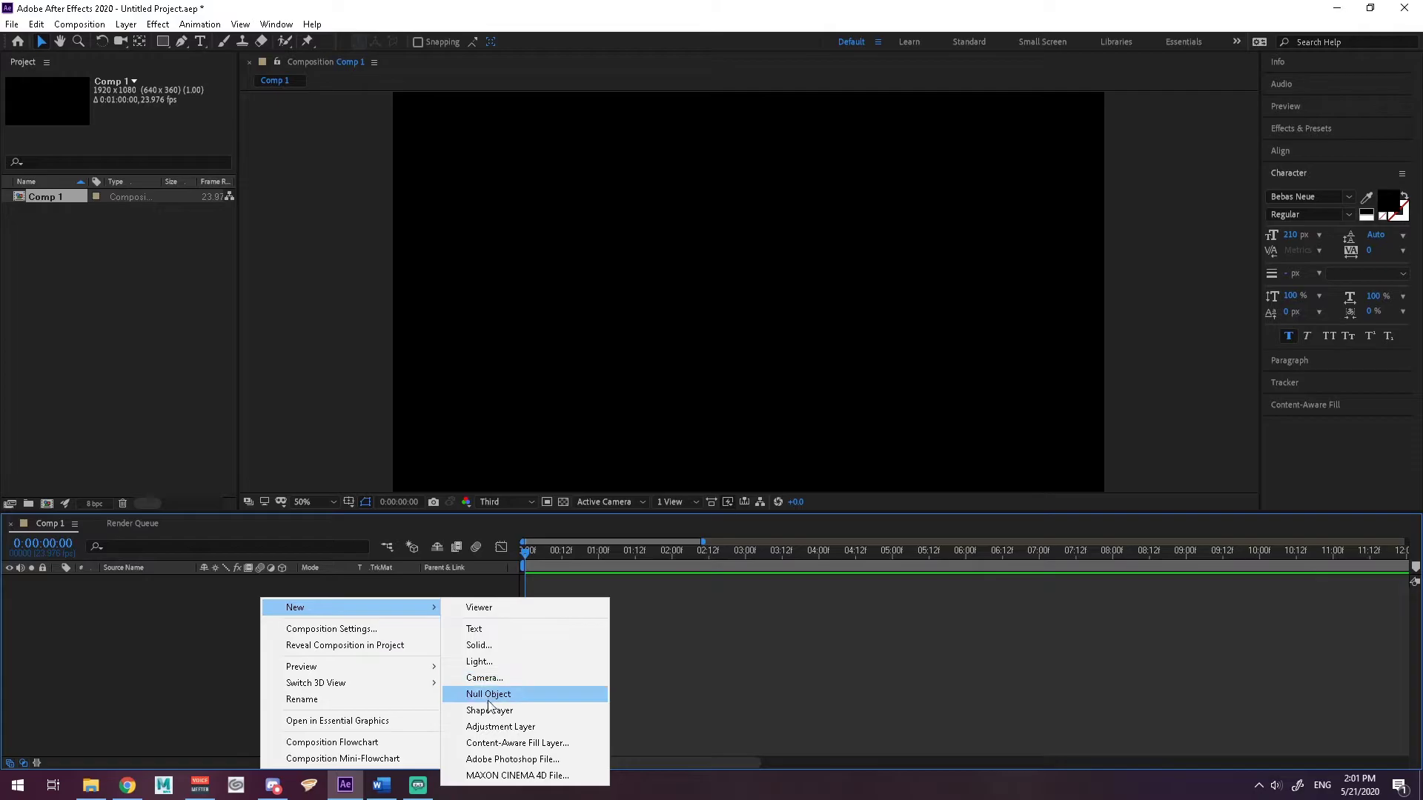
mouse_move(432, 611)
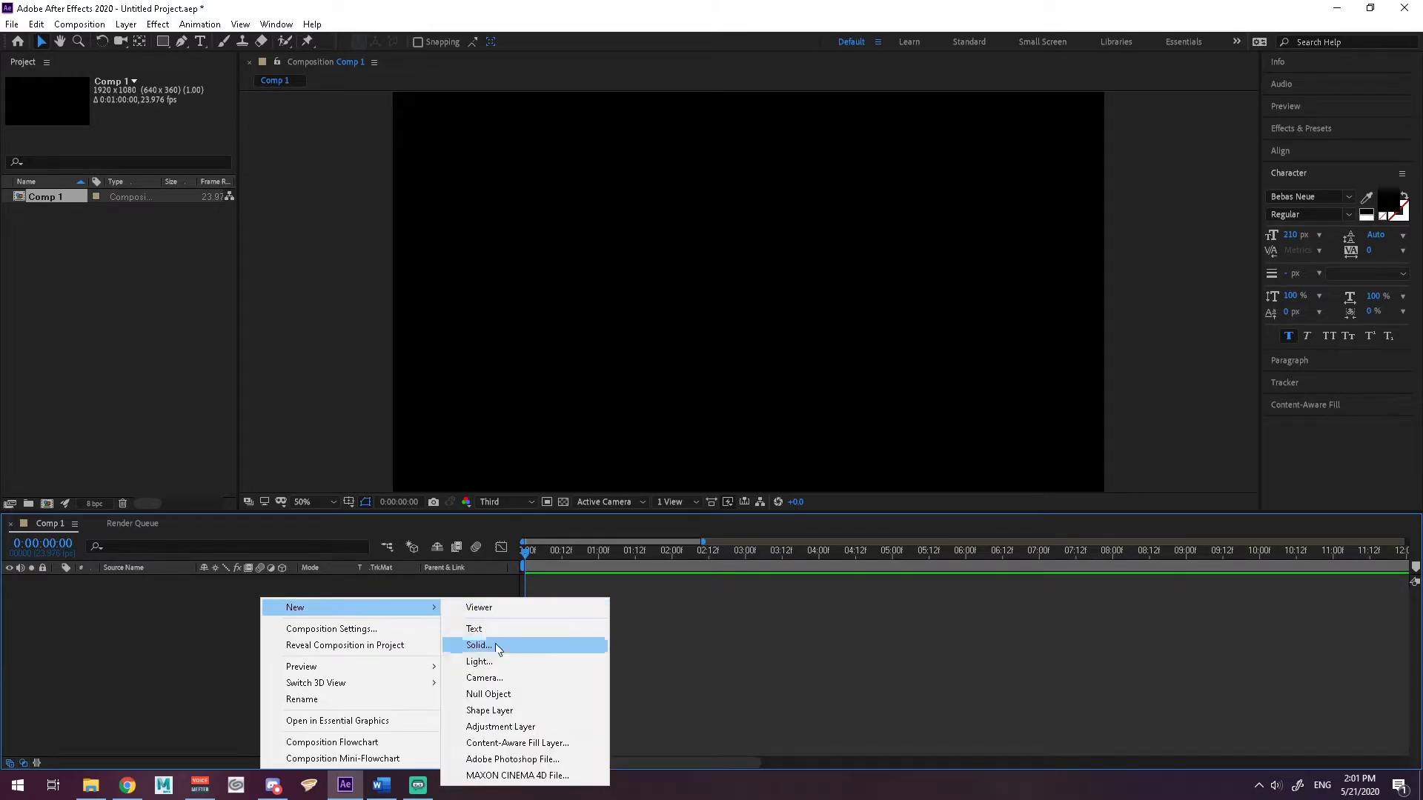
left_click(480, 713)
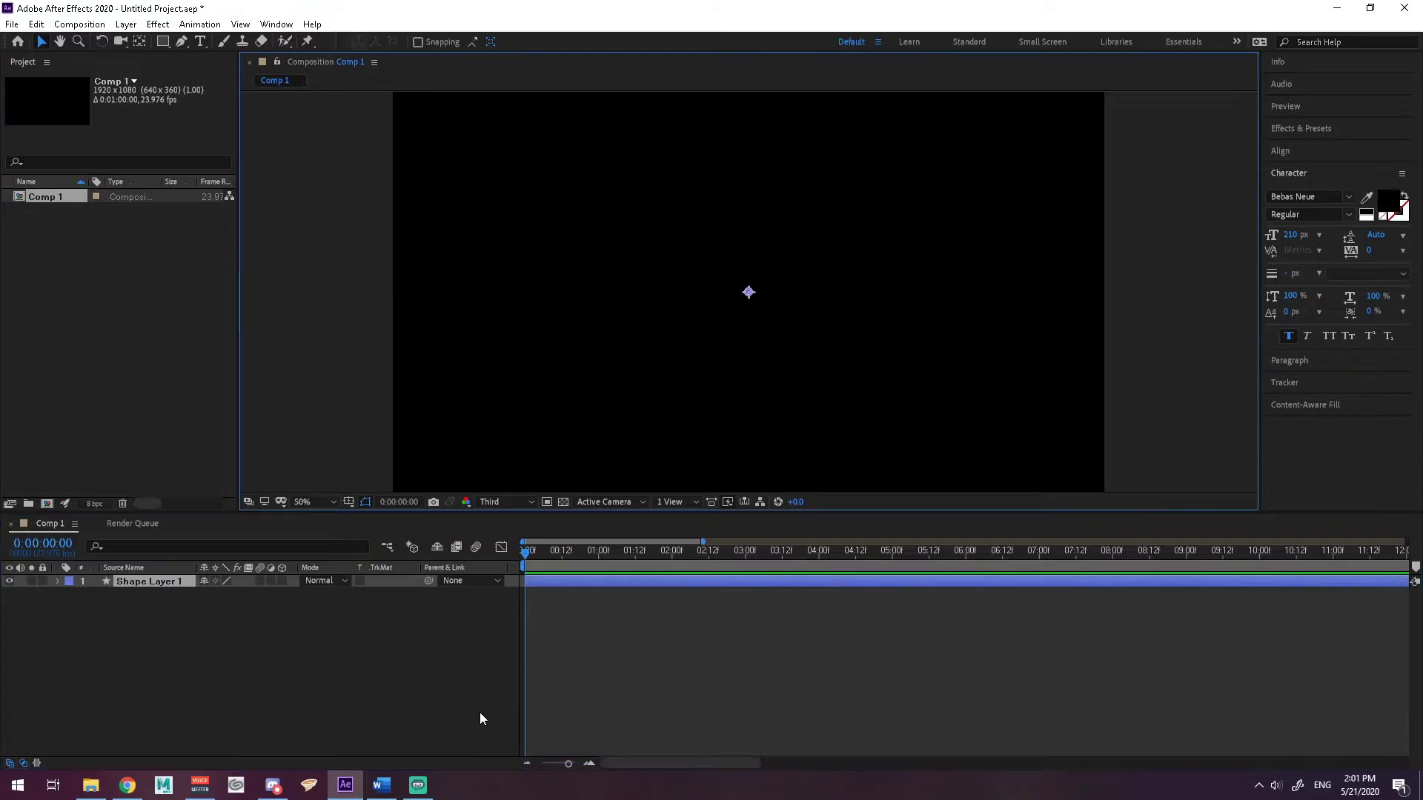
Expand Shape Layer 1, then draw a trial rectangle and delete it
left_click(58, 581)
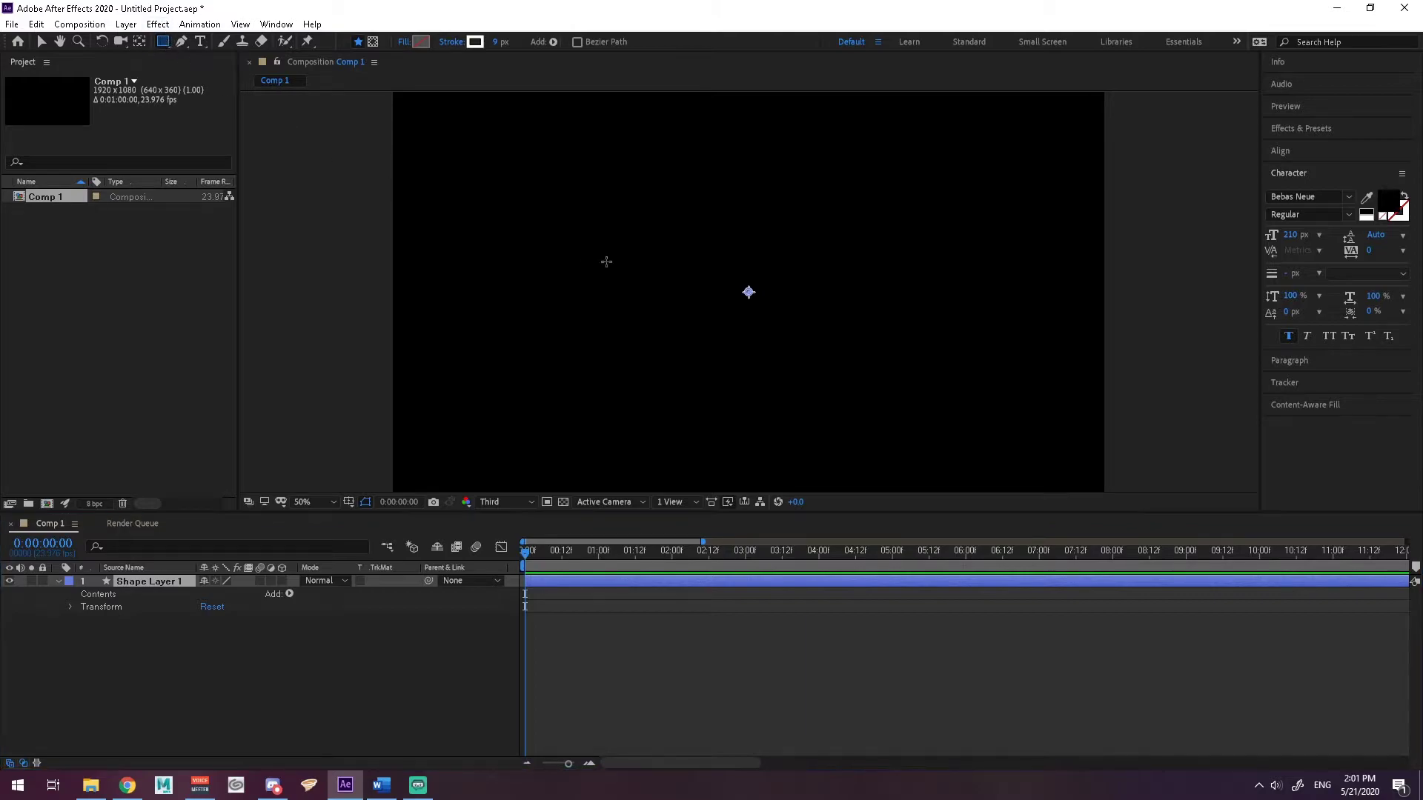
left_click_drag(565, 219, 690, 328)
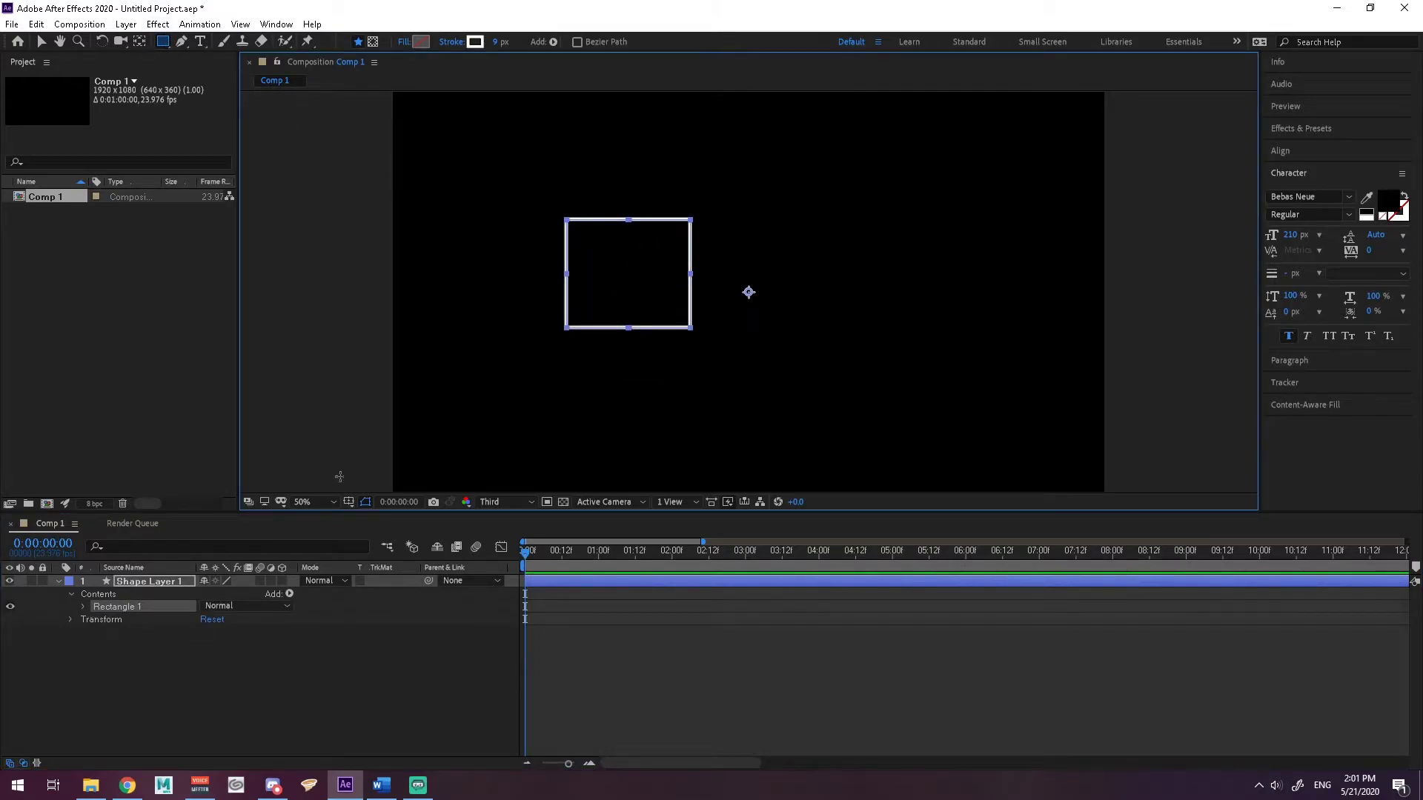
key("Delete")
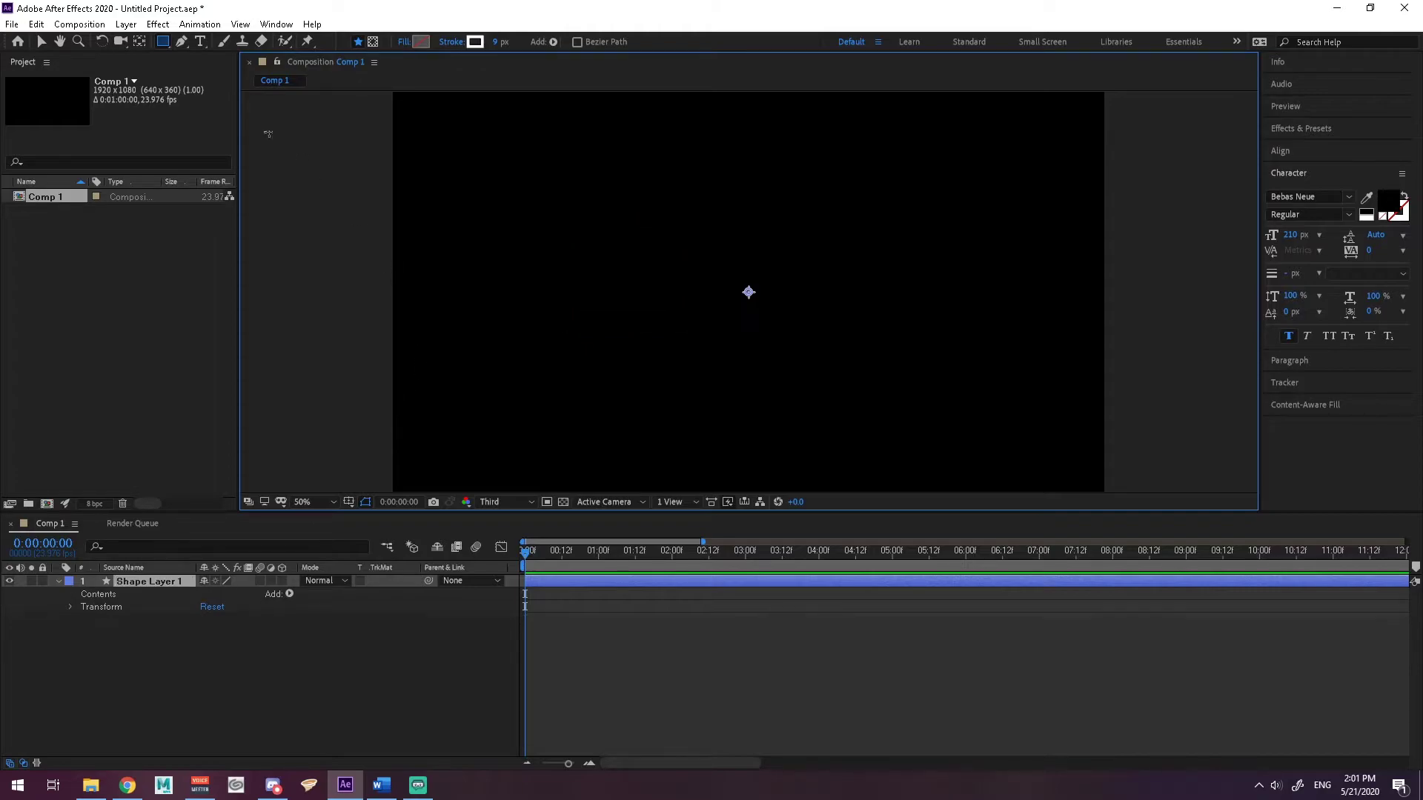
Try the Type tool on the canvas and drop the resulting empty text layer
left_click(200, 41)
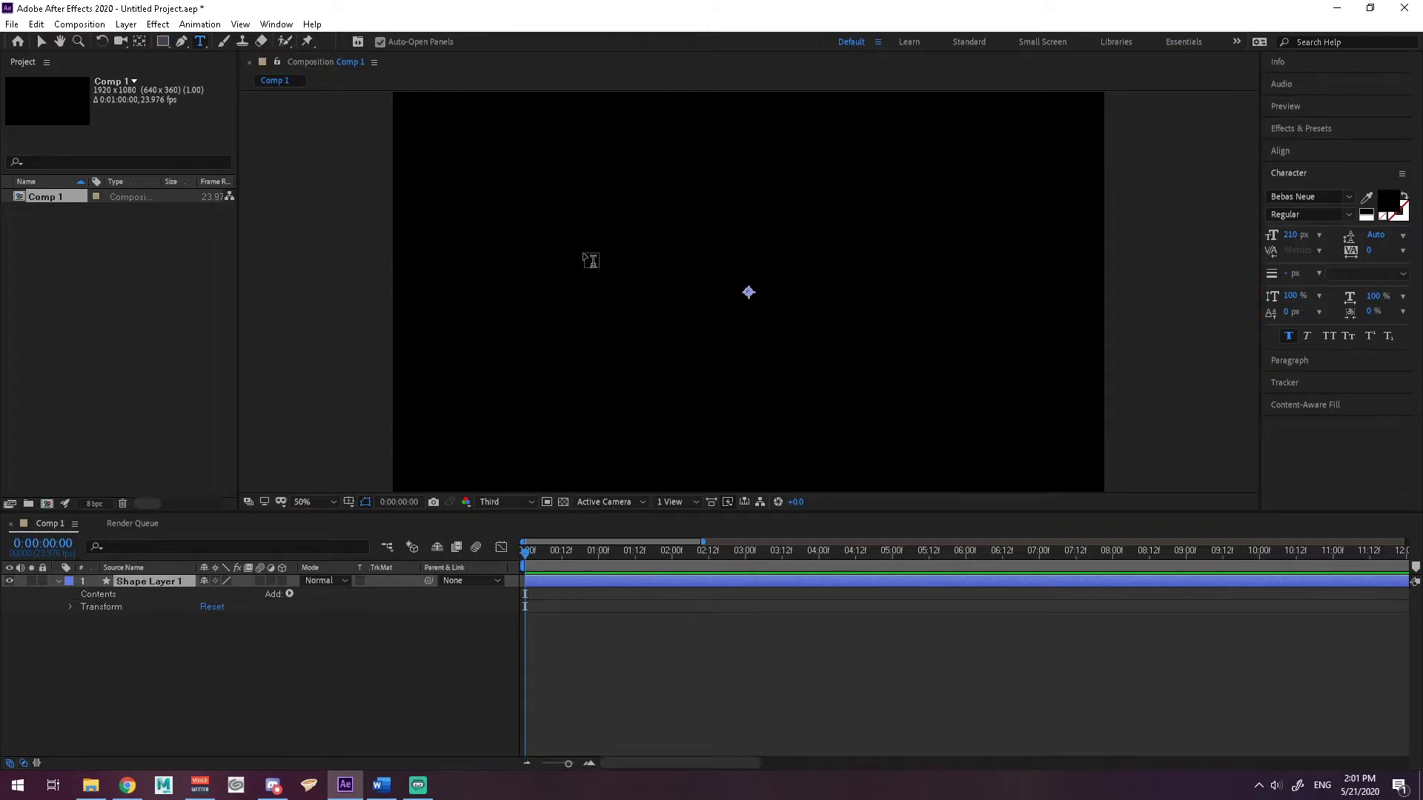
left_click(585, 254)
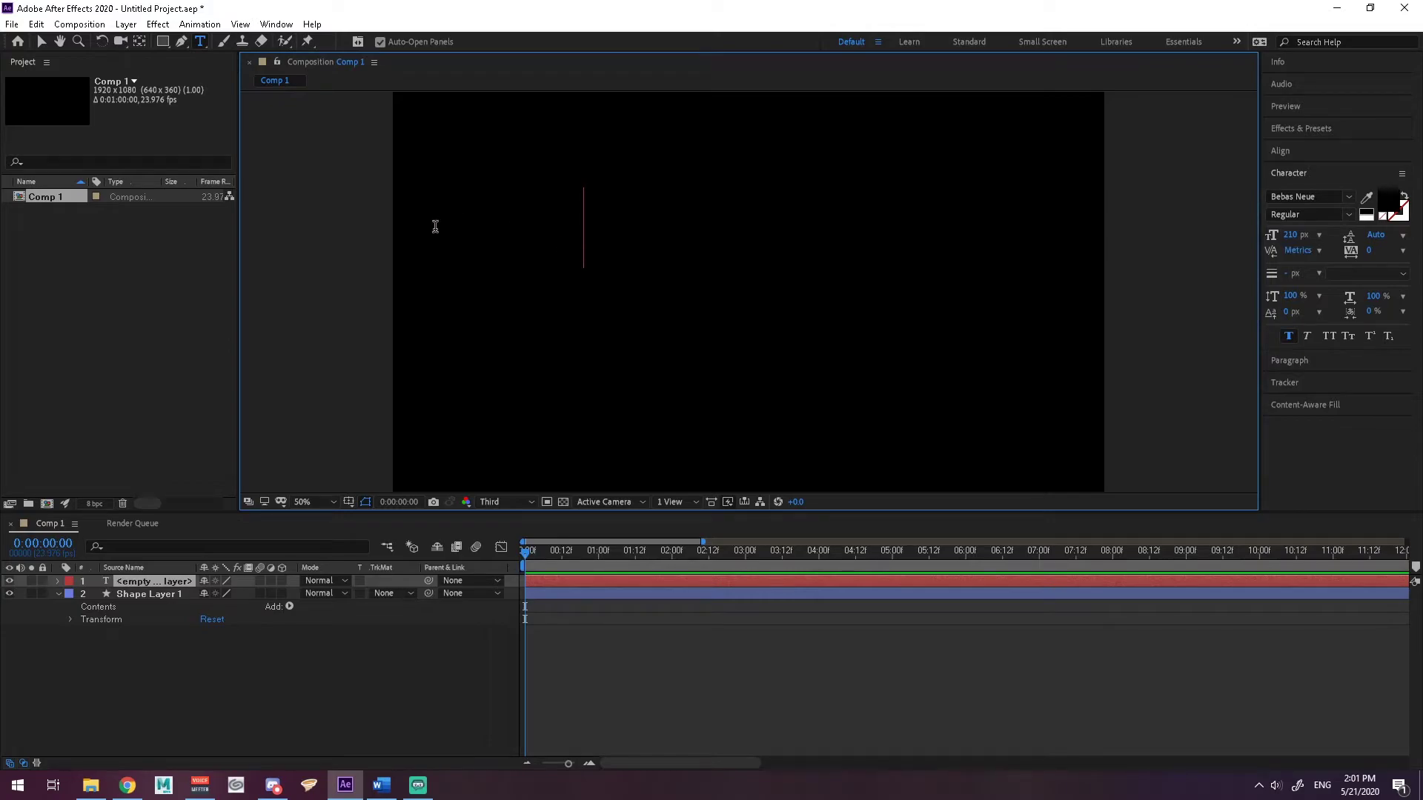
left_click(140, 326)
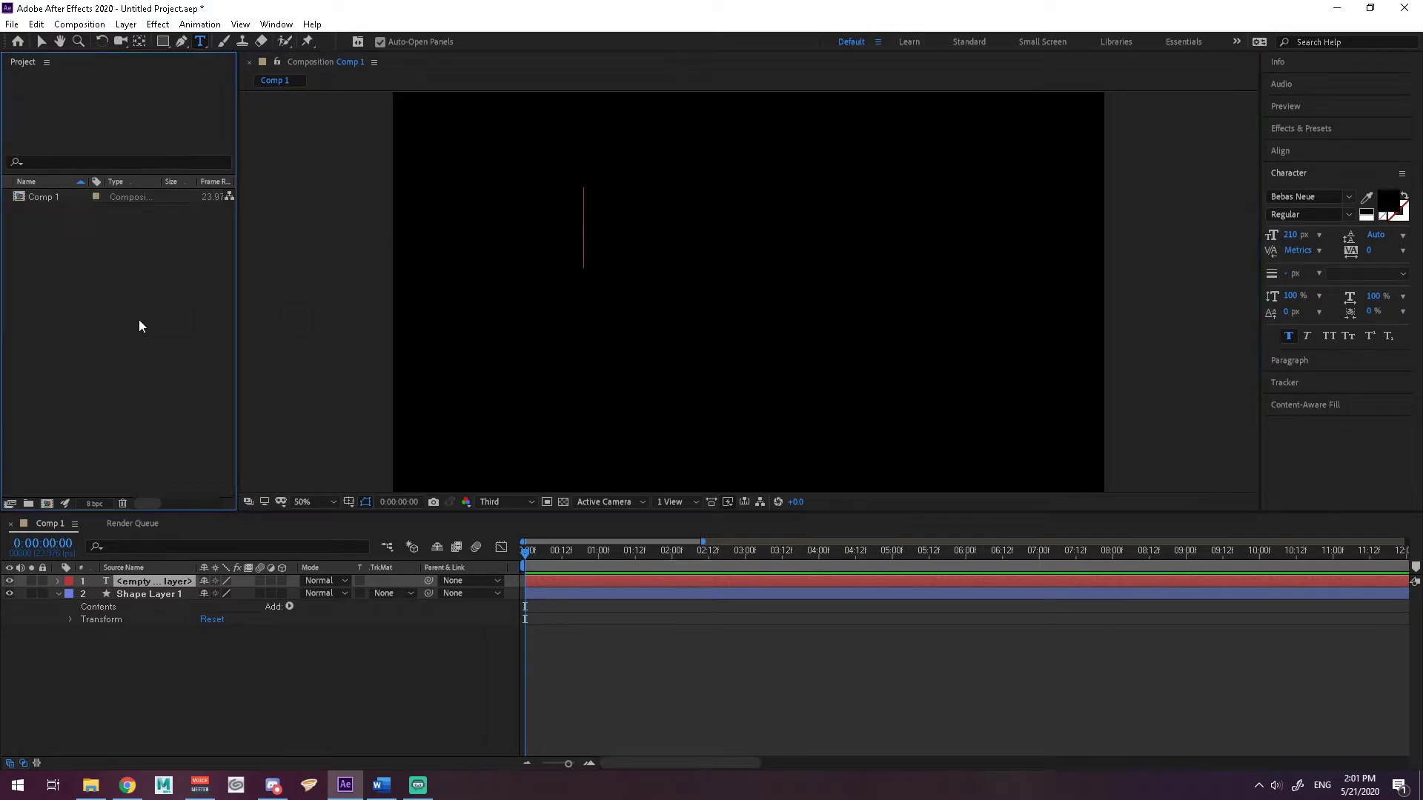
left_click(140, 589)
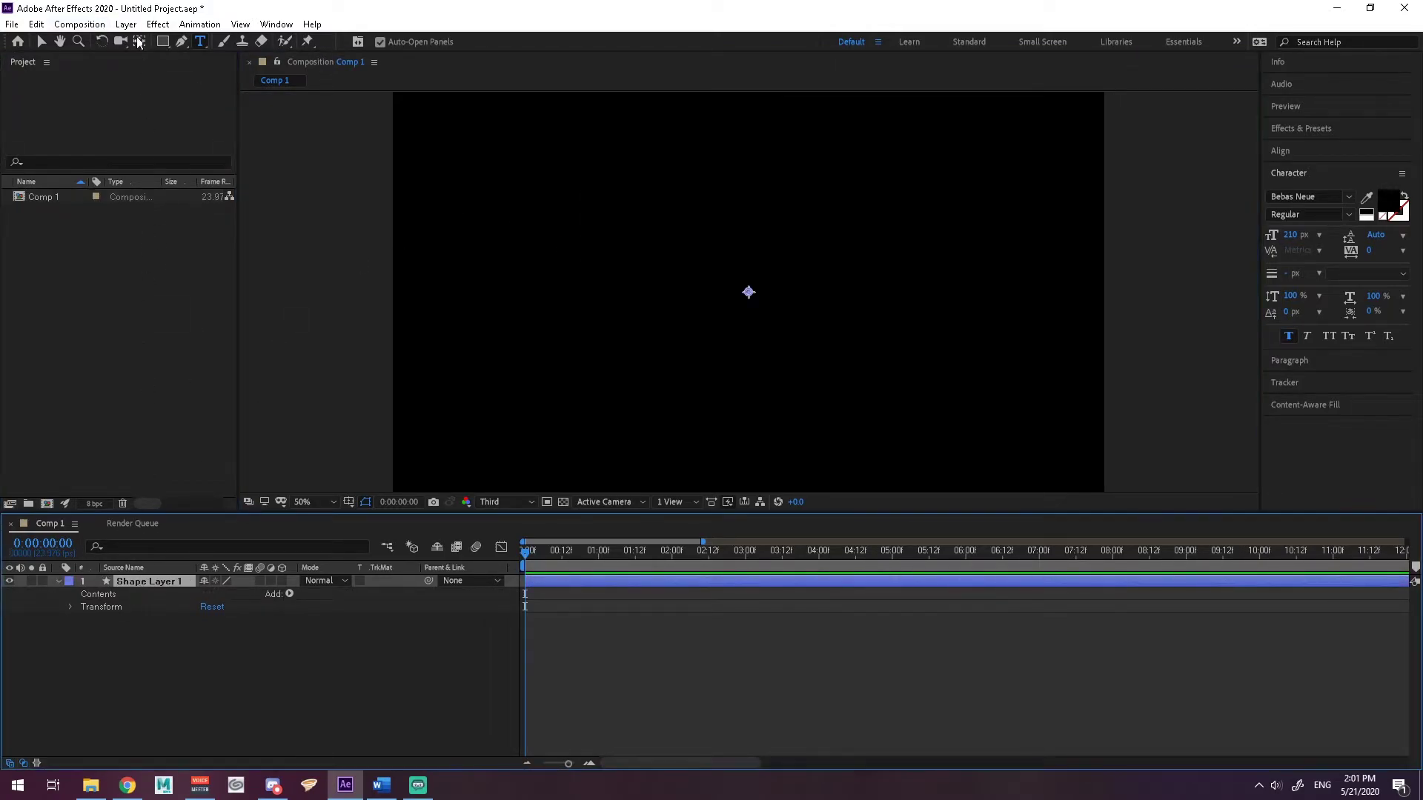
left_click(180, 42)
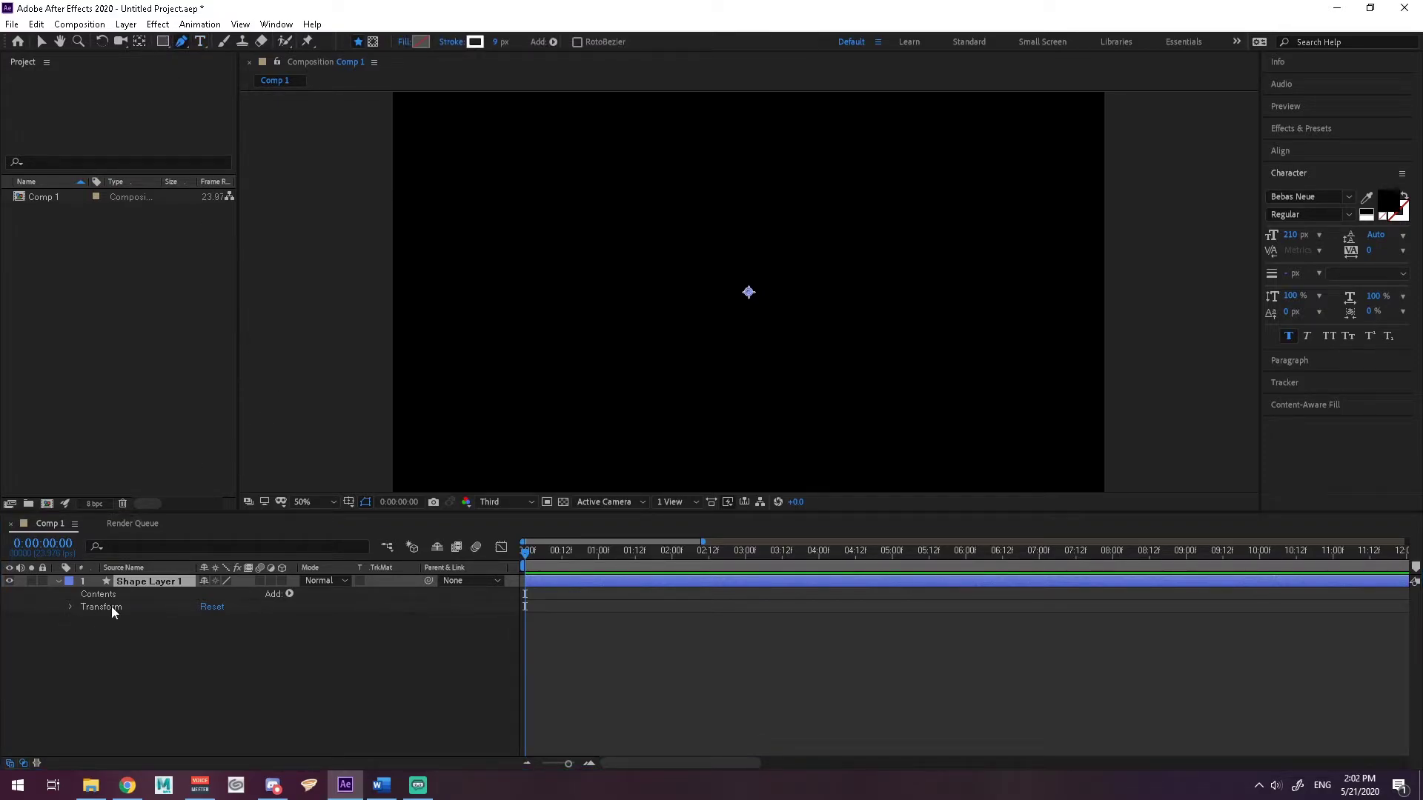
left_click_drag(662, 350, 740, 254)
left_click_drag(609, 231, 884, 274)
left_click_drag(801, 413, 931, 356)
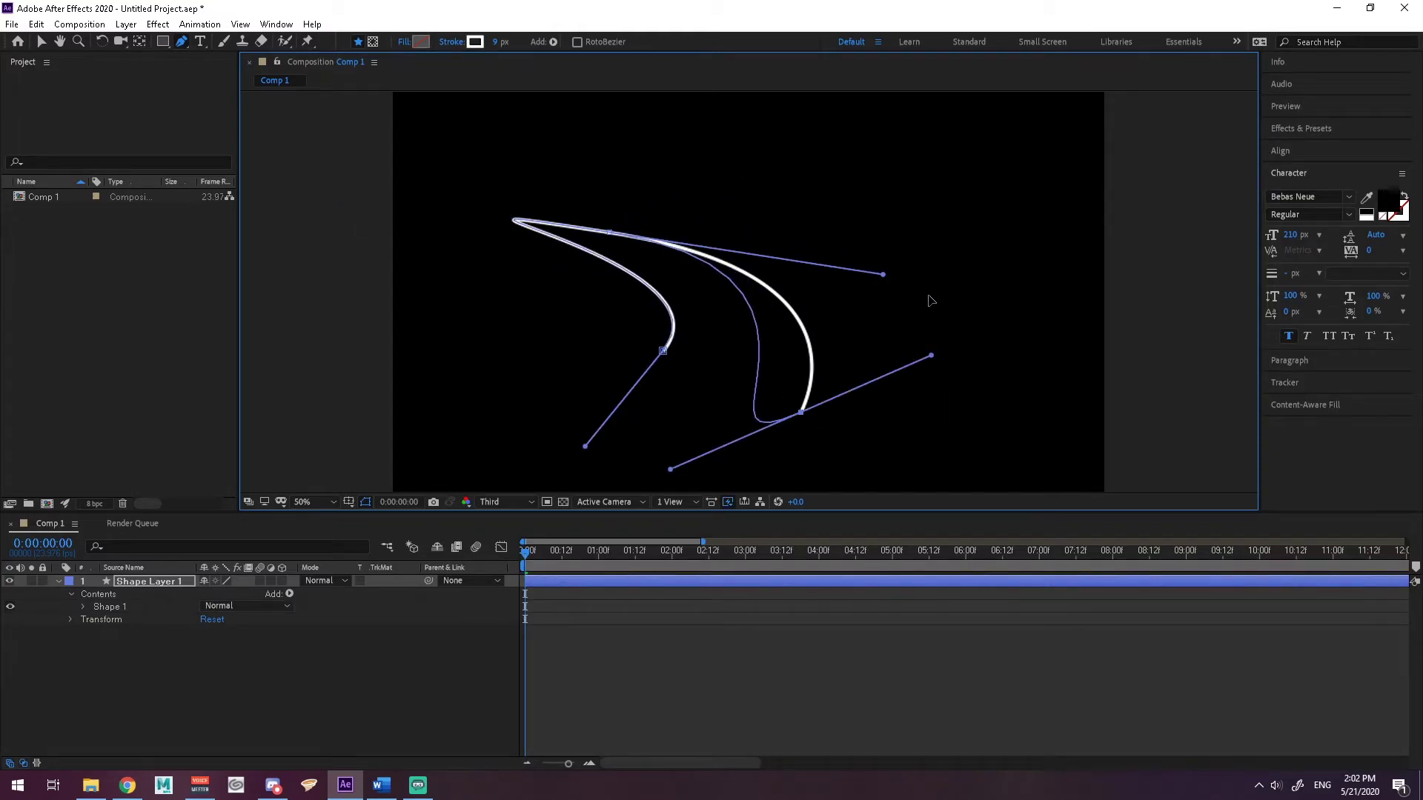
key("ctrl+z")
key("ctrl+z")
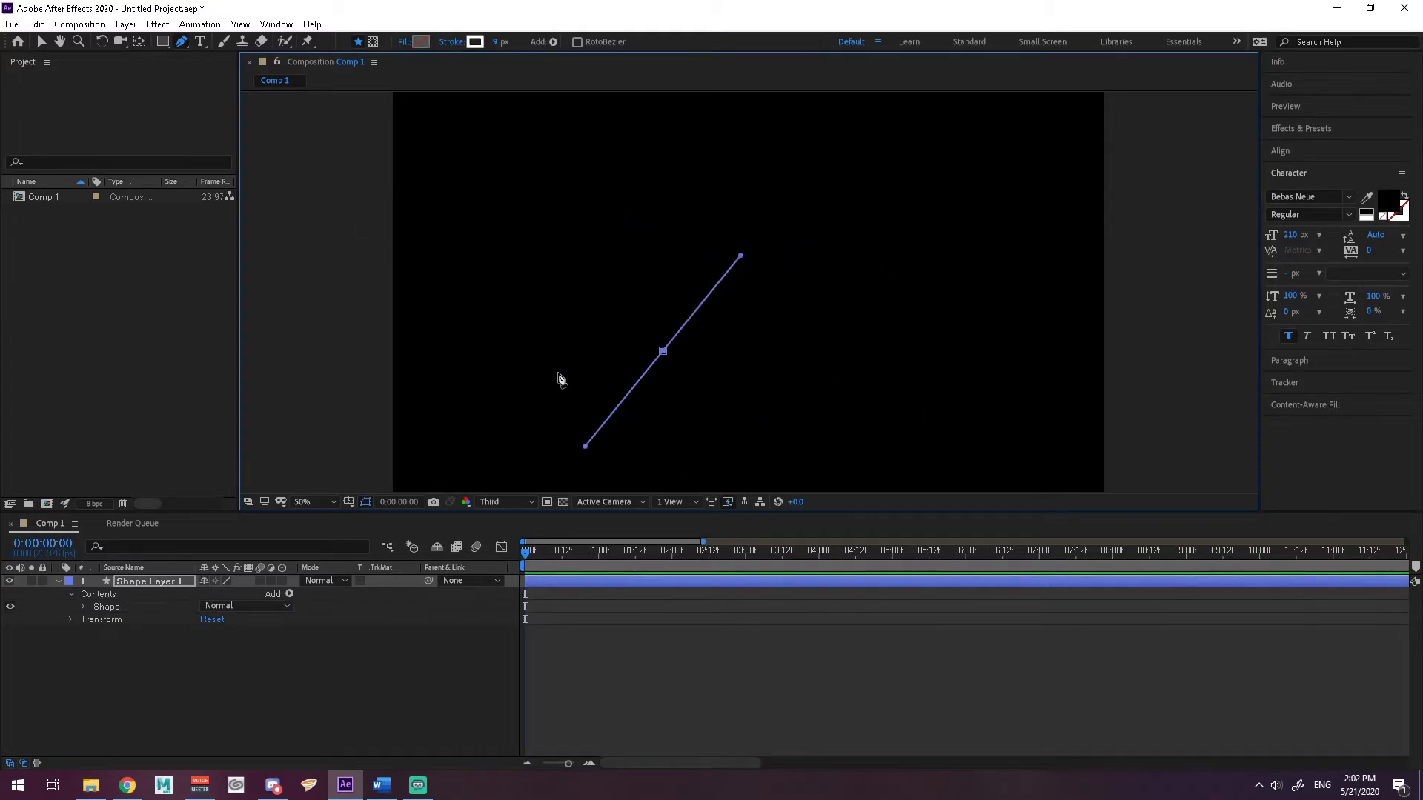
key("ctrl+z")
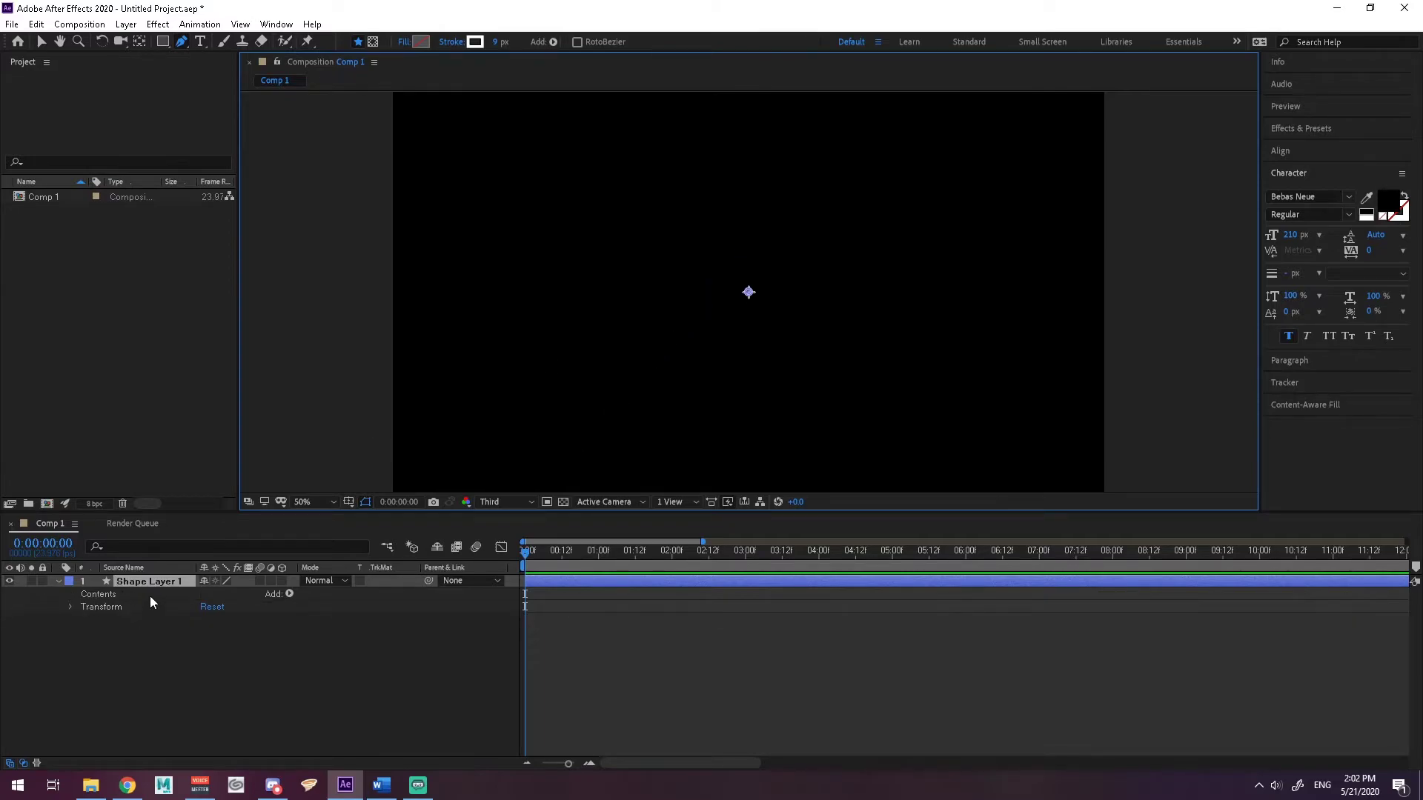
left_click(126, 642)
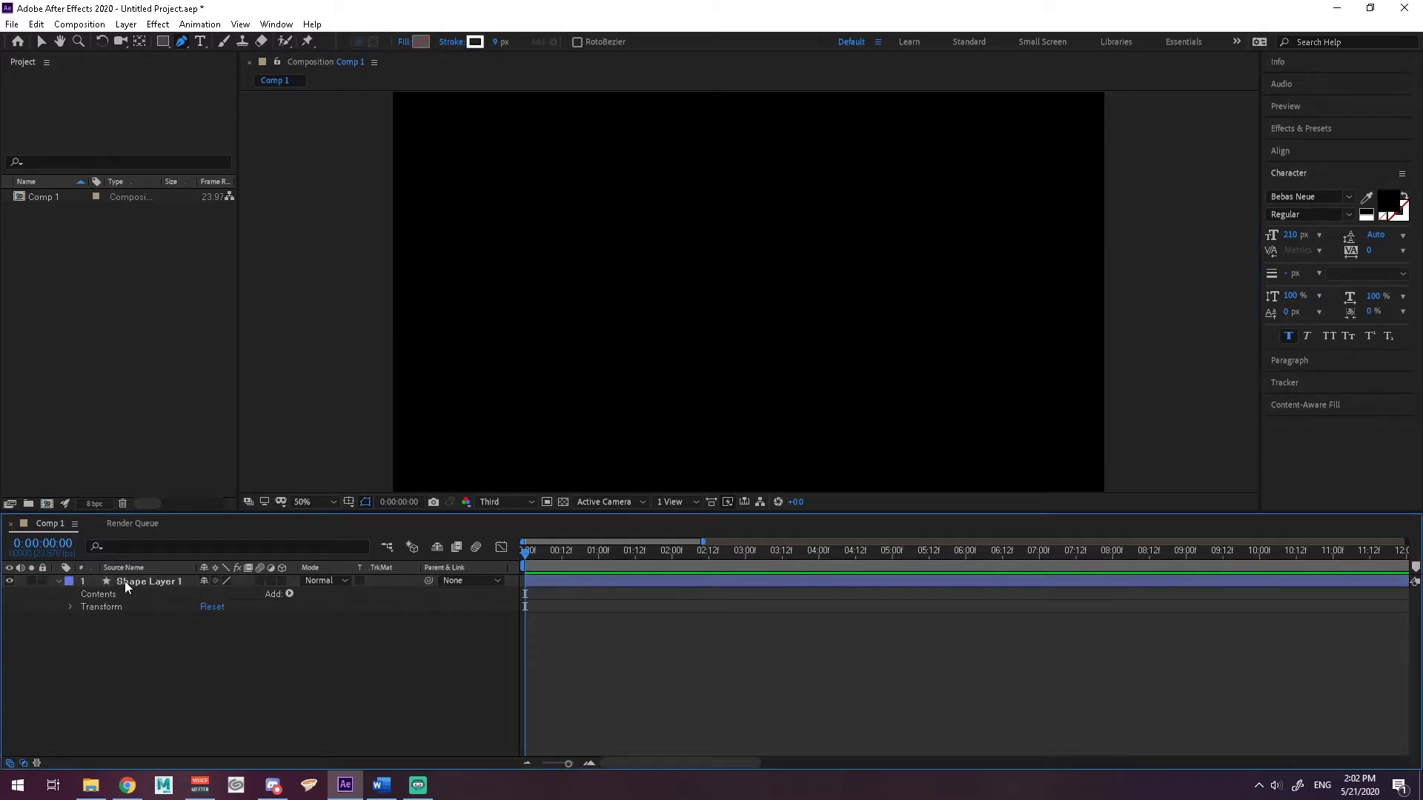
left_click(162, 42)
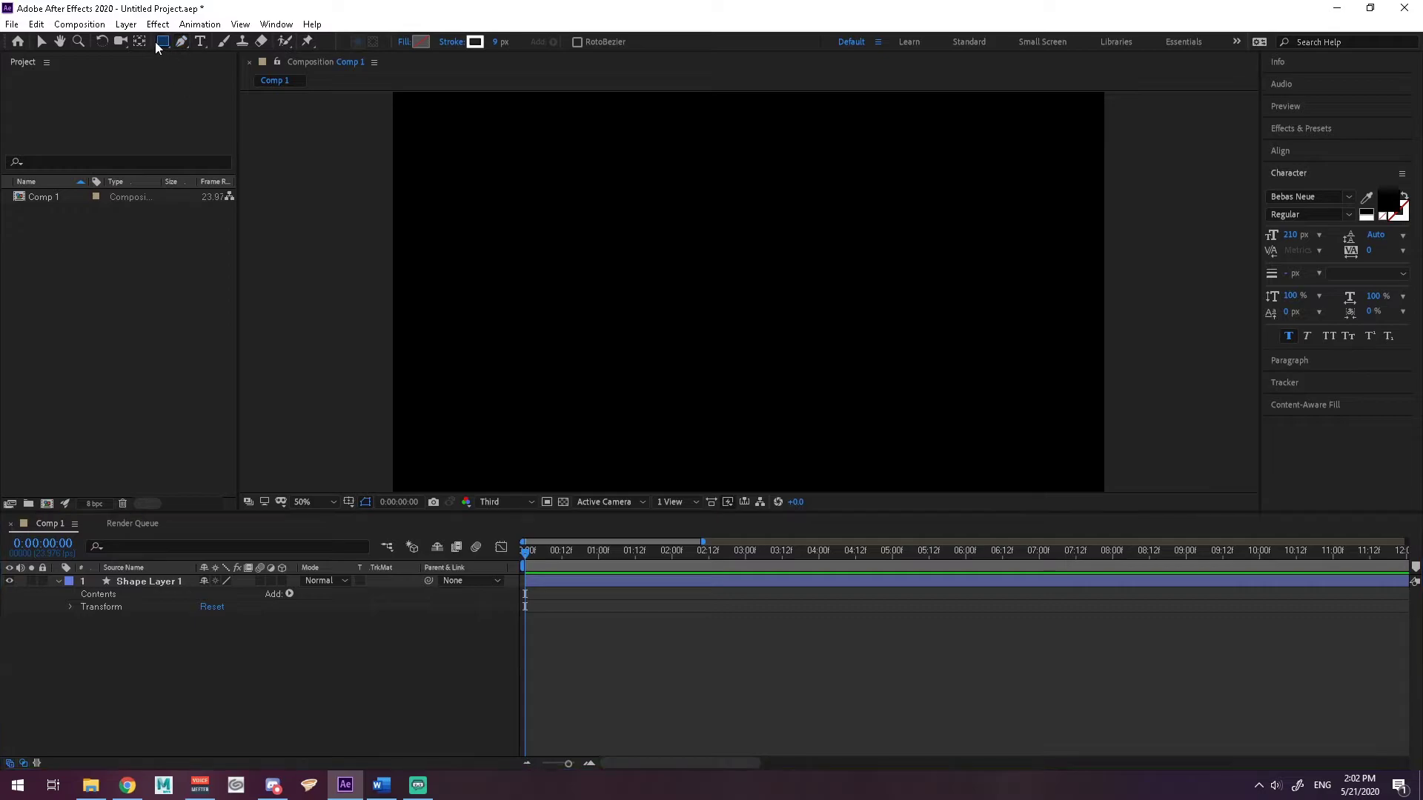
left_click_drag(569, 234, 666, 319)
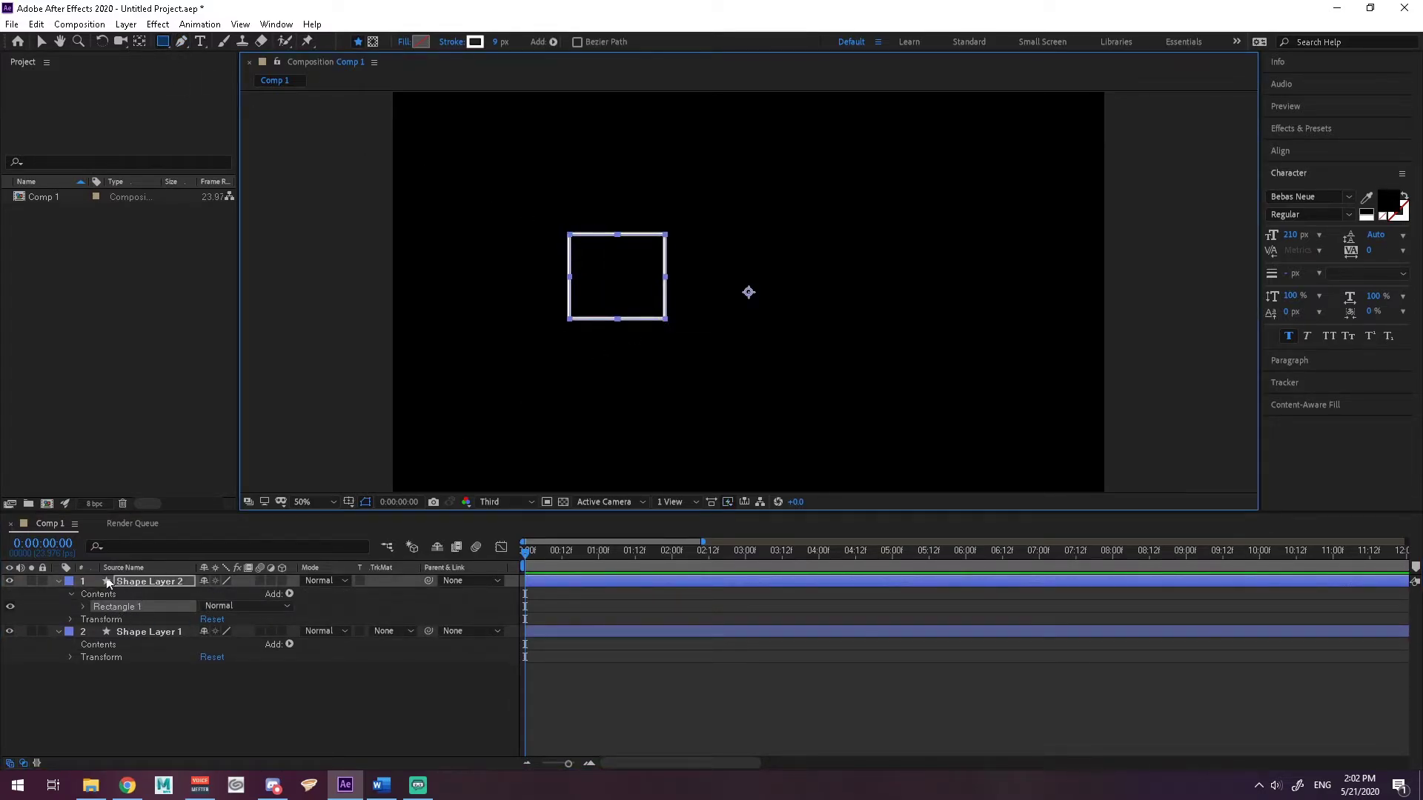
key("Delete")
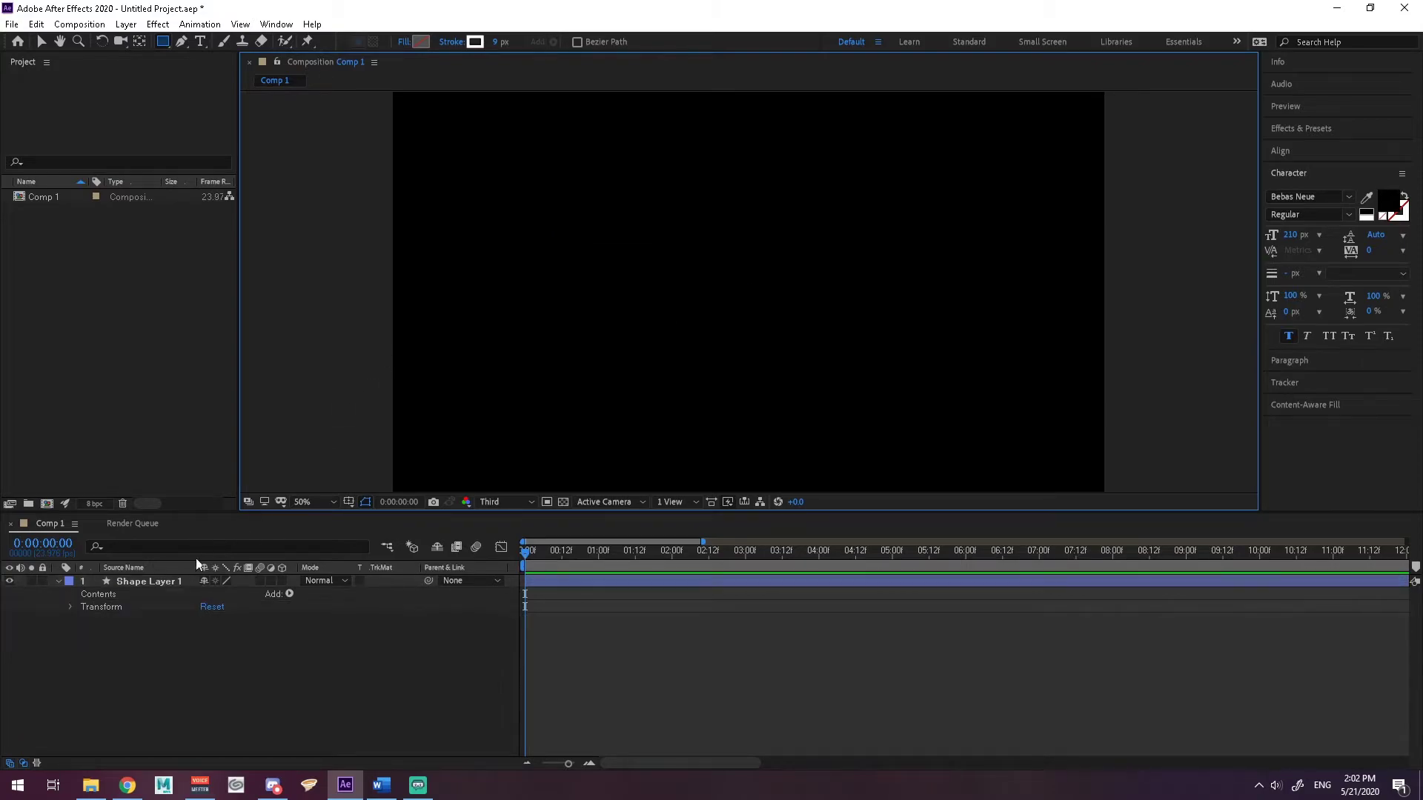
left_click(154, 581)
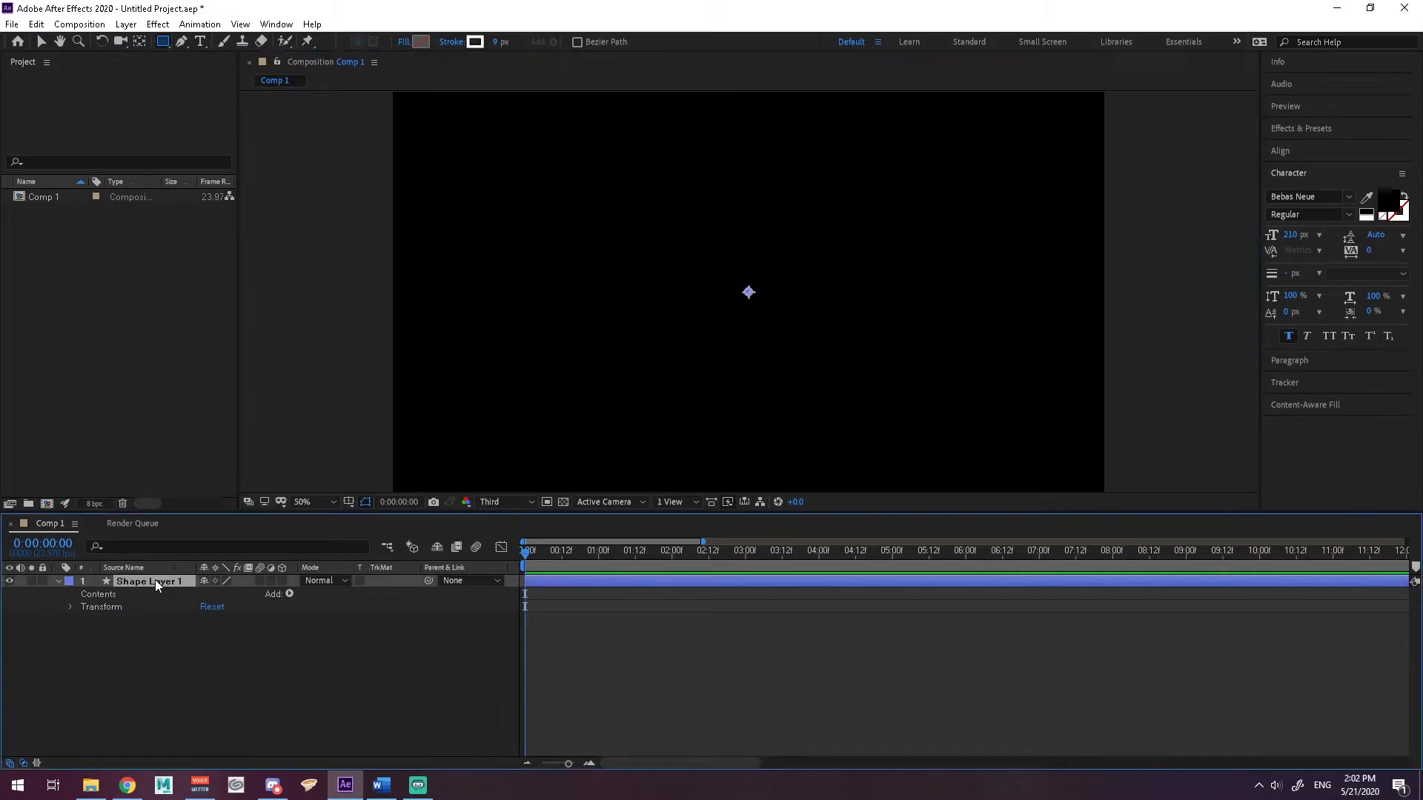
Pen-draw the h: a tall vertical stroke, then a curved arch down to the baseline
left_click(182, 42)
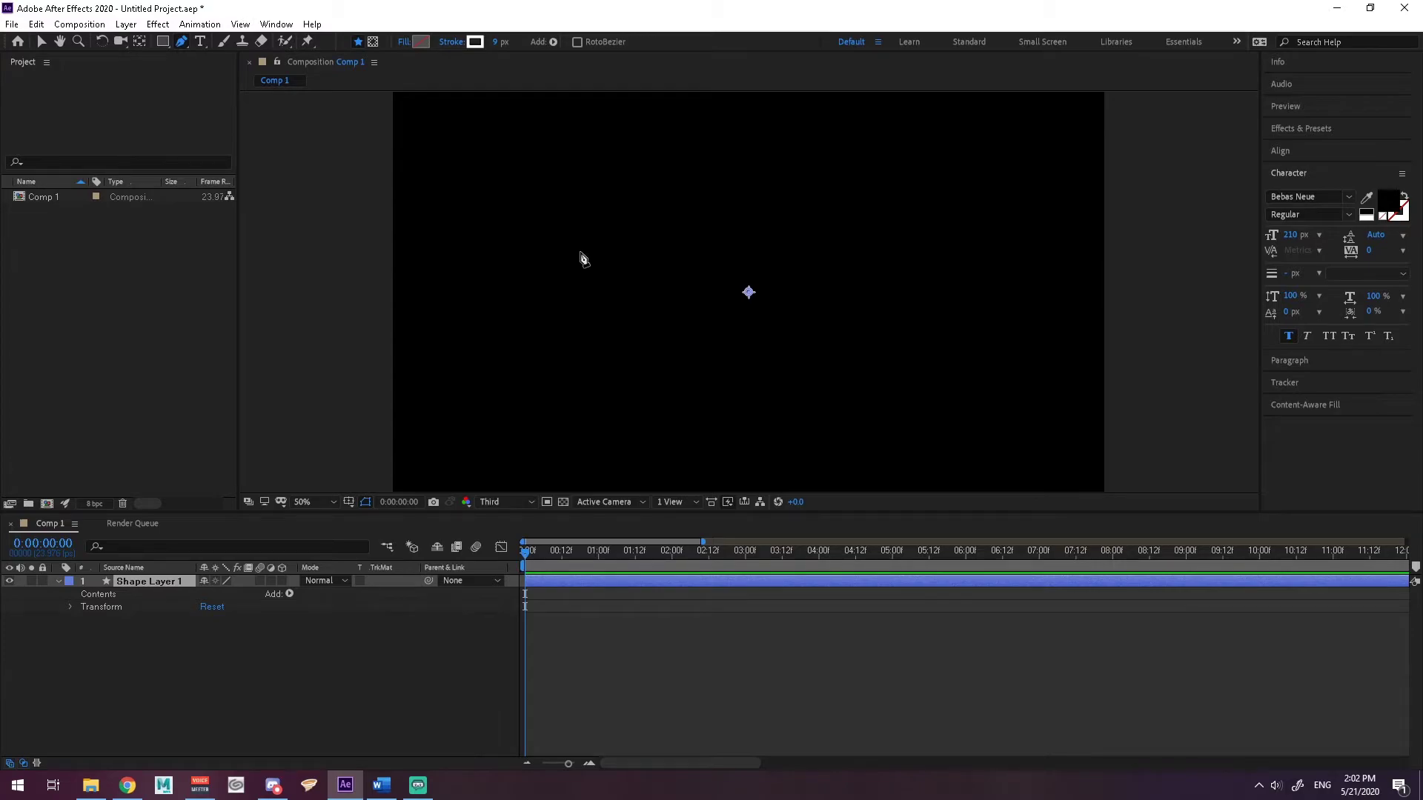
left_click(579, 251)
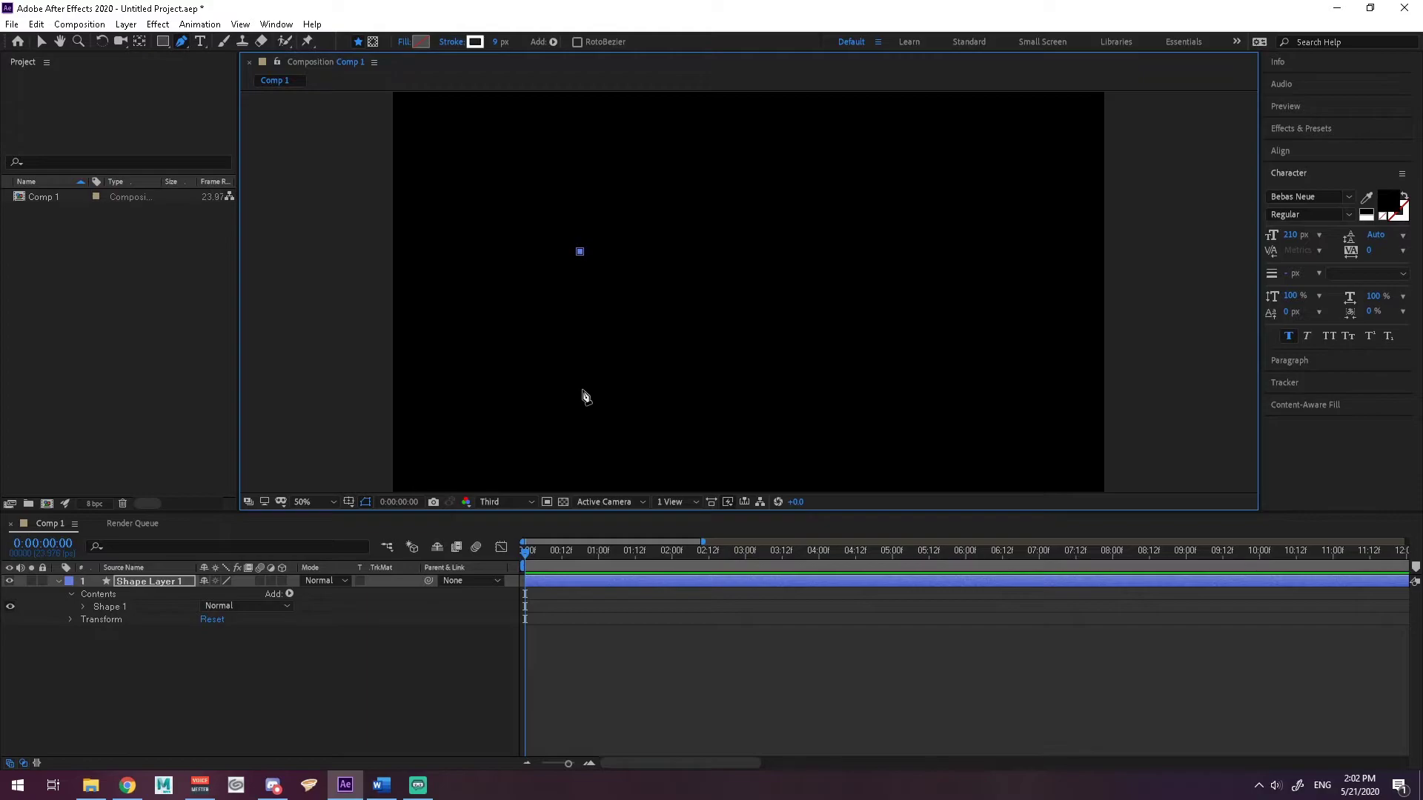
left_click(582, 388)
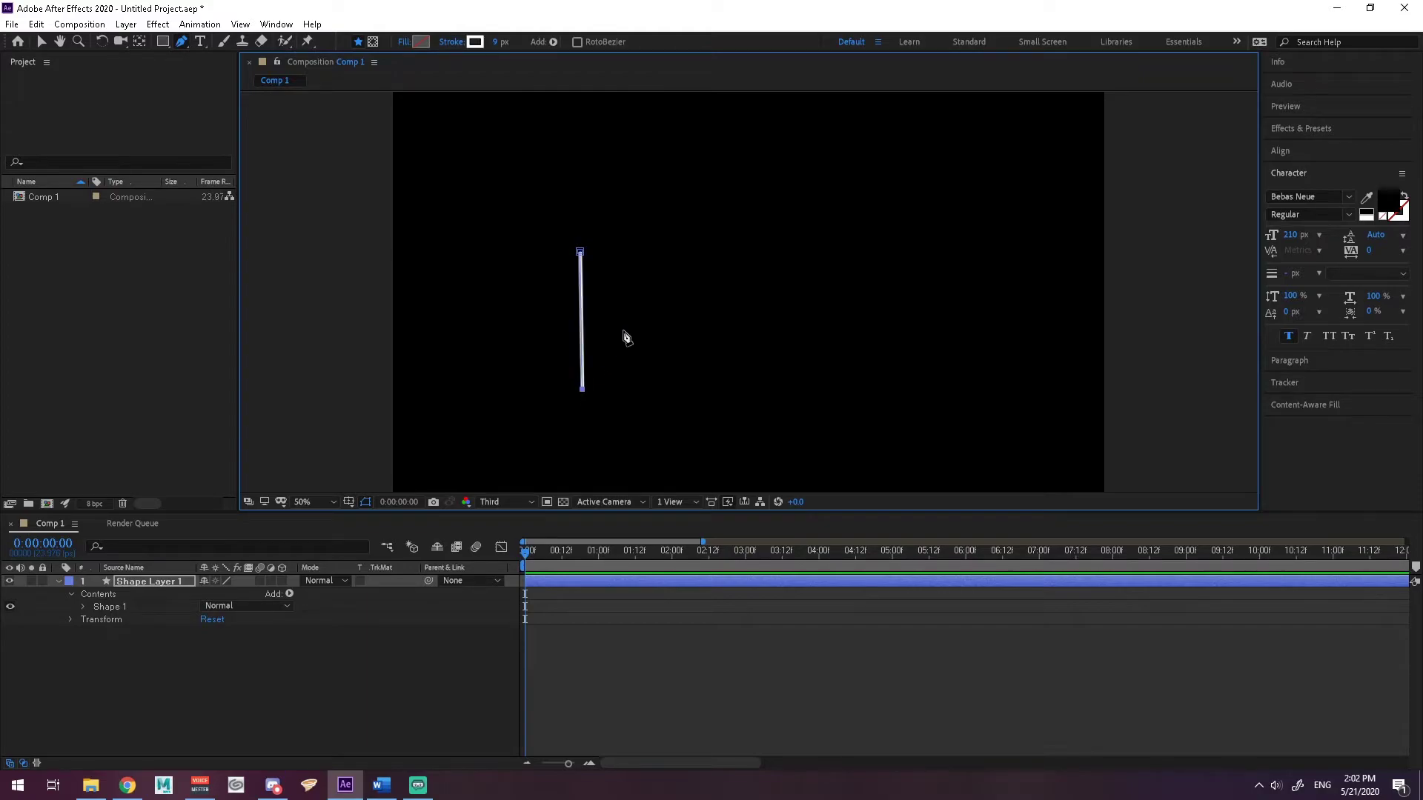
left_click_drag(623, 332, 591, 376)
key("ctrl+z")
key("ctrl+z")
key("ctrl+shift+z")
left_click_drag(604, 332, 617, 333)
left_click_drag(630, 393, 629, 424)
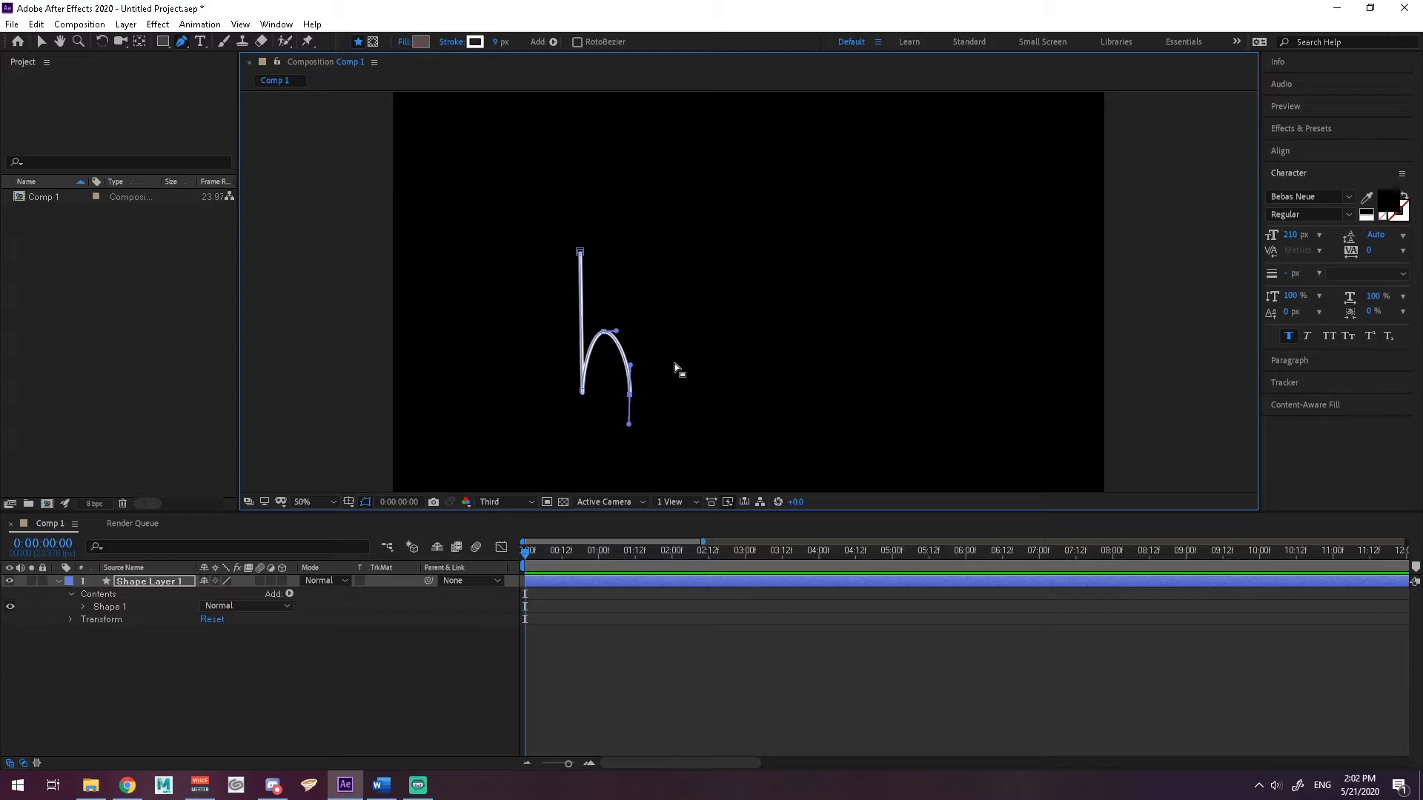
key("Escape")
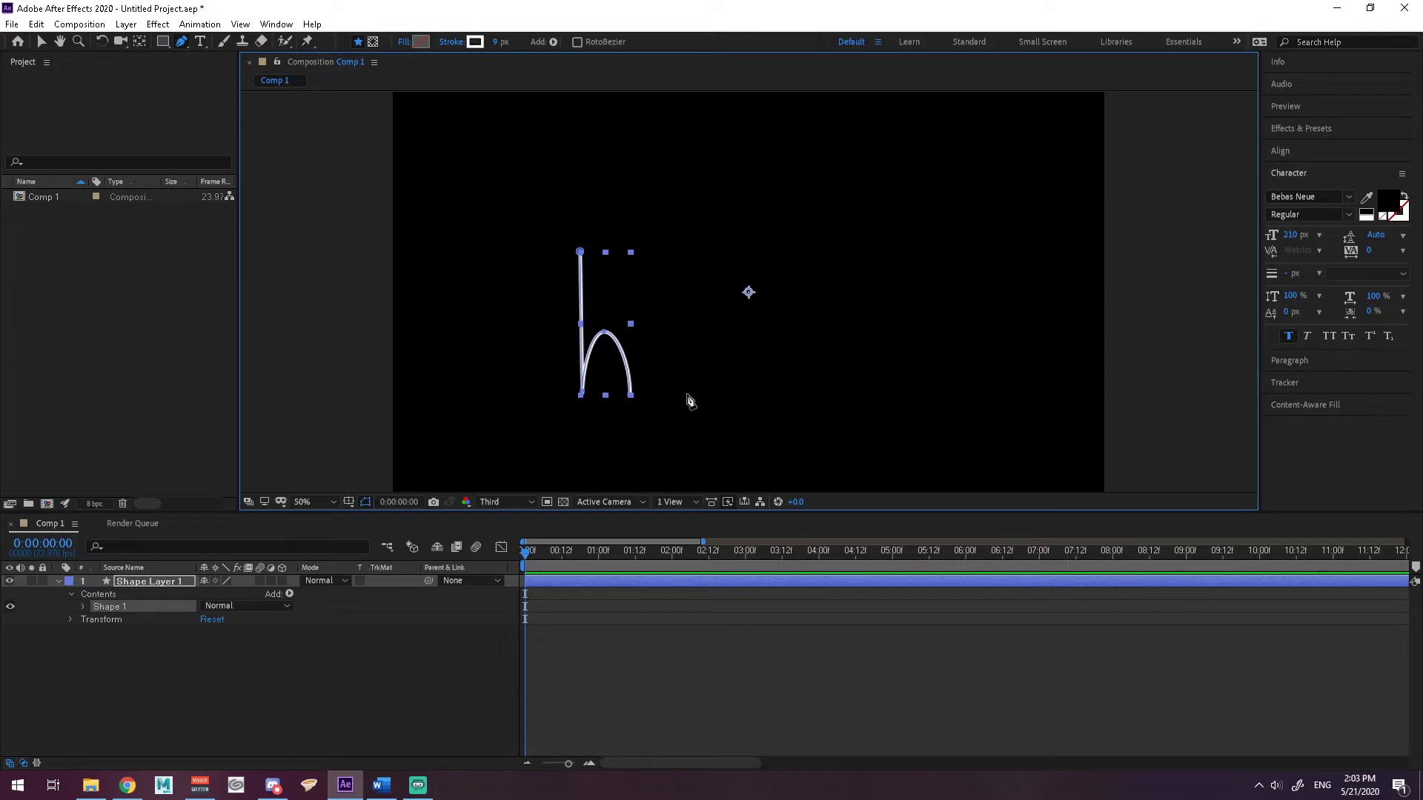
Draw a short vertical i stroke right of the h as Shape 2, then select Shape 1
left_click(686, 393)
left_click(686, 316)
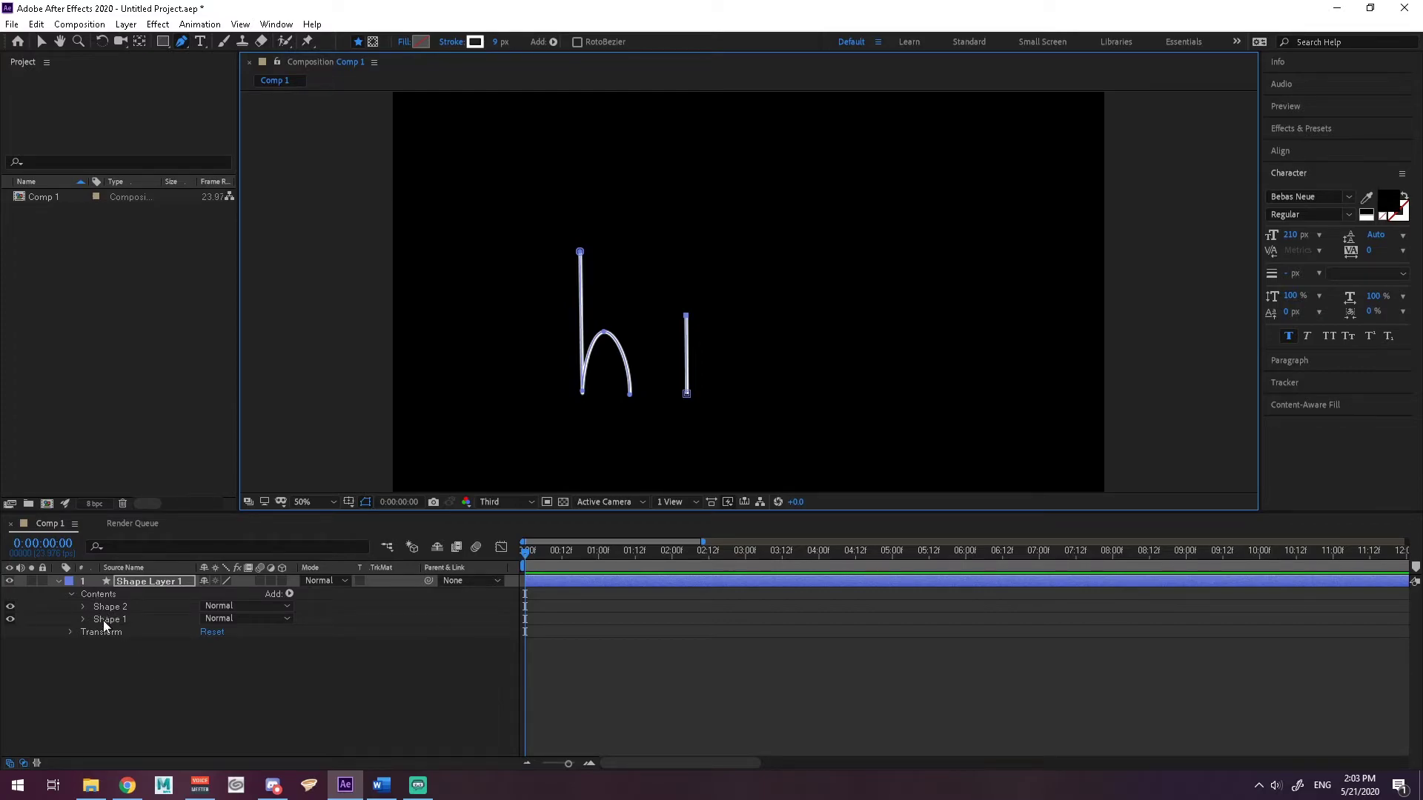
left_click(103, 624)
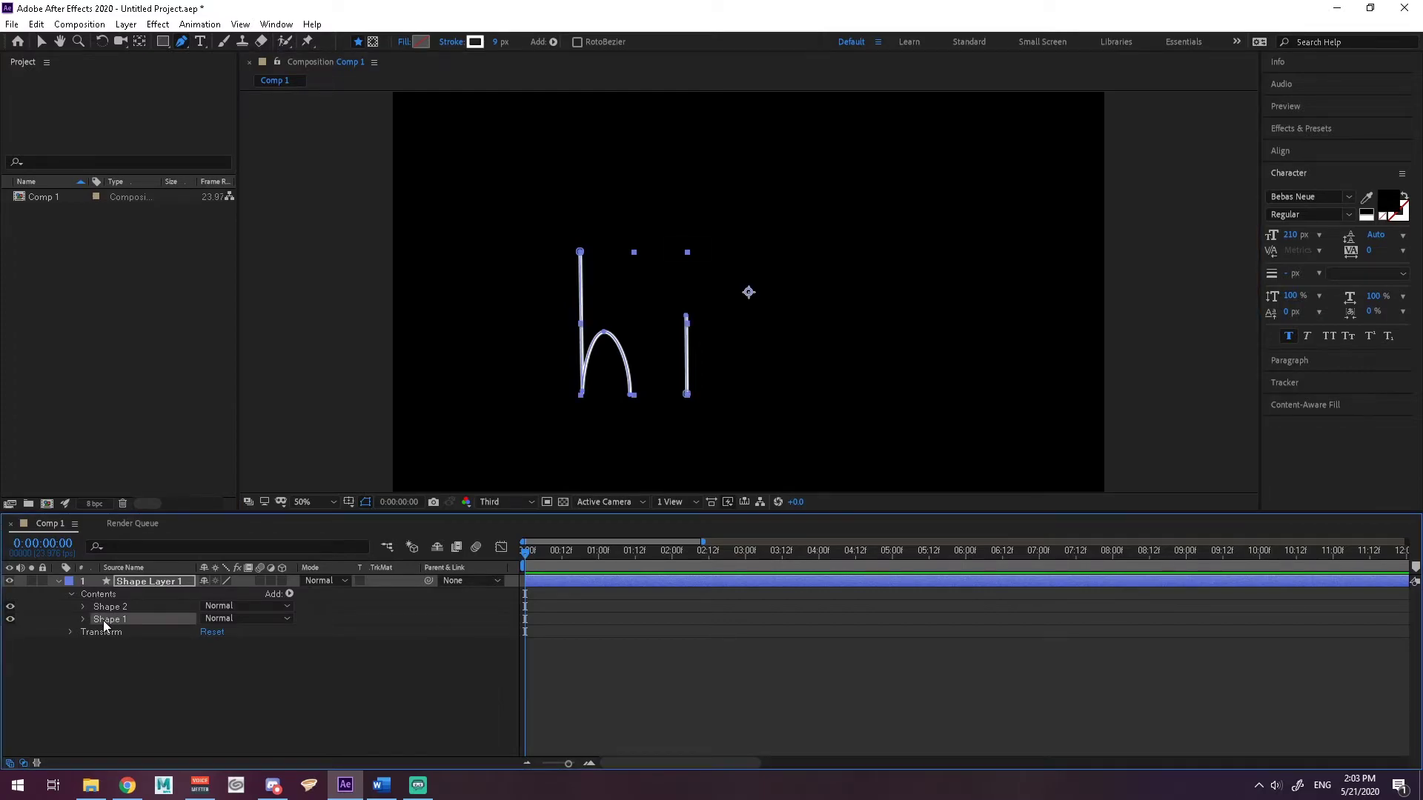
Add Trim Paths 1 to Shape 1 and expand its Start, End and Offset properties
left_click(289, 595)
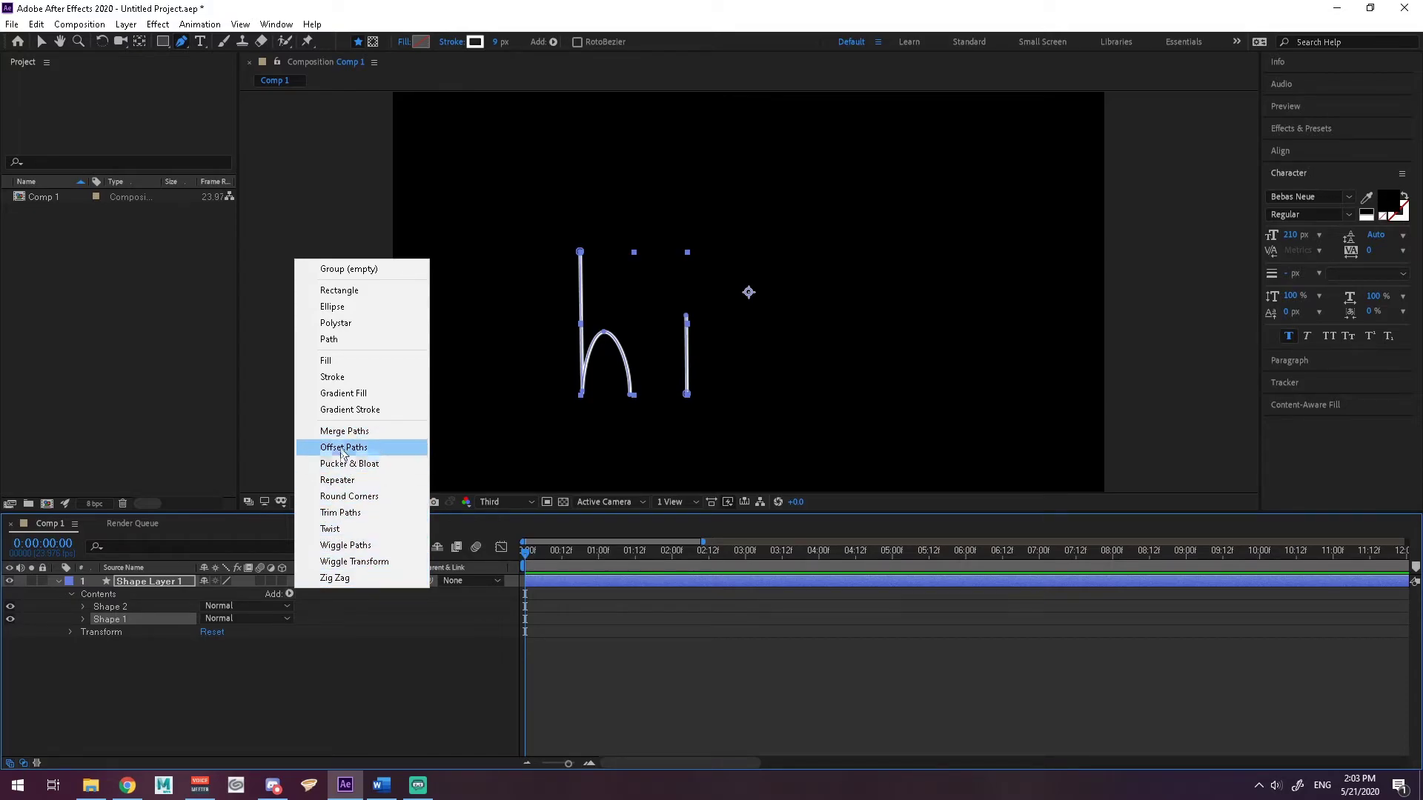
left_click(330, 513)
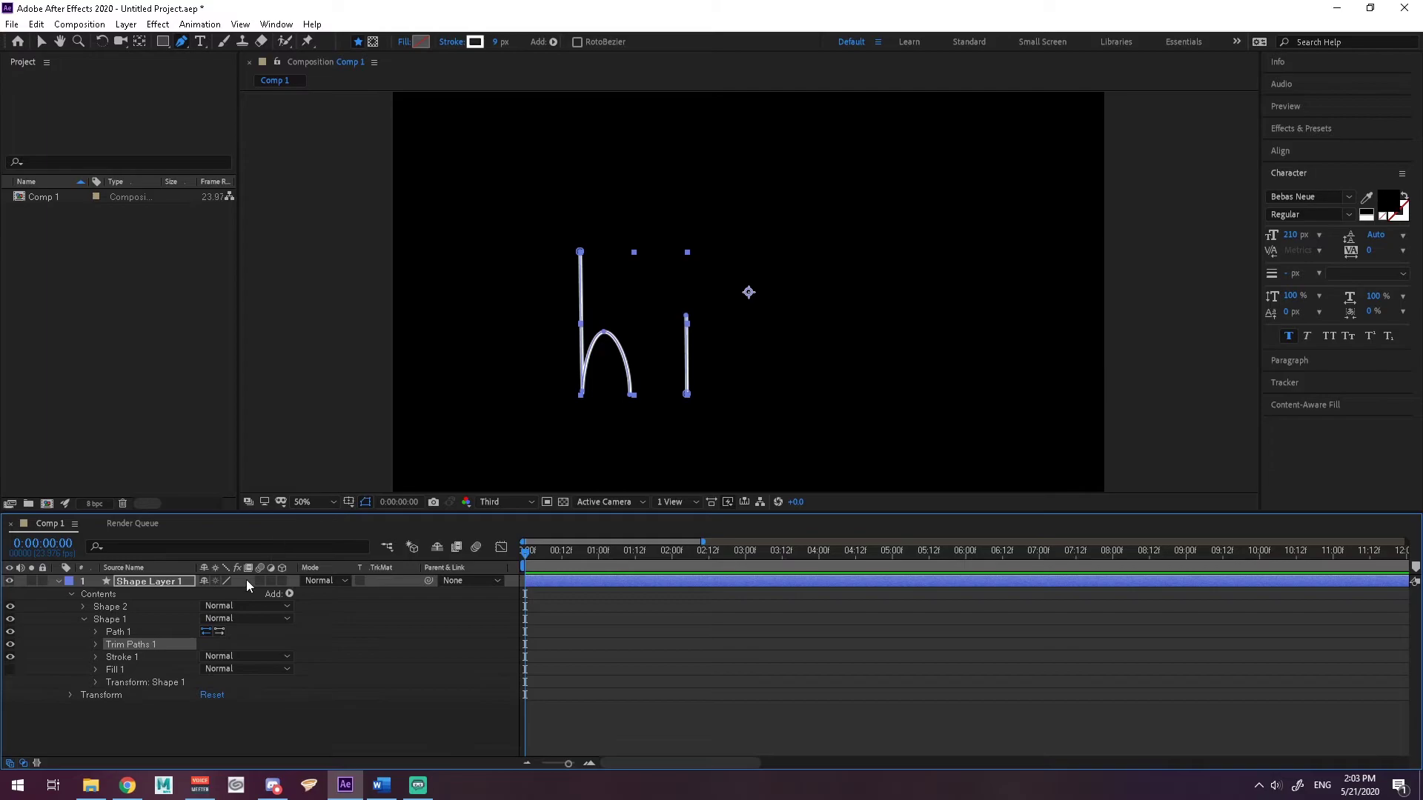
left_click(95, 645)
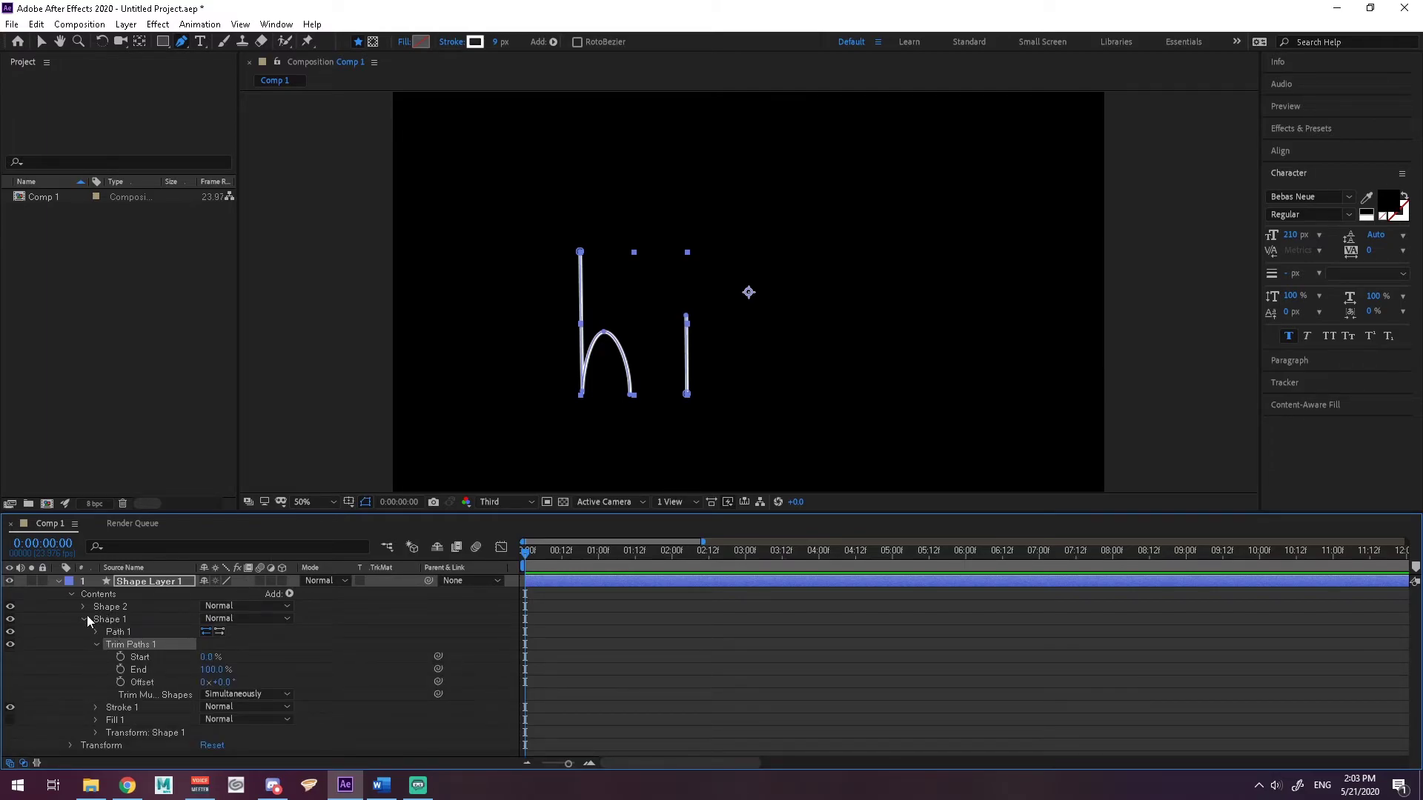
left_click(83, 619)
left_click(83, 620)
left_click(96, 720)
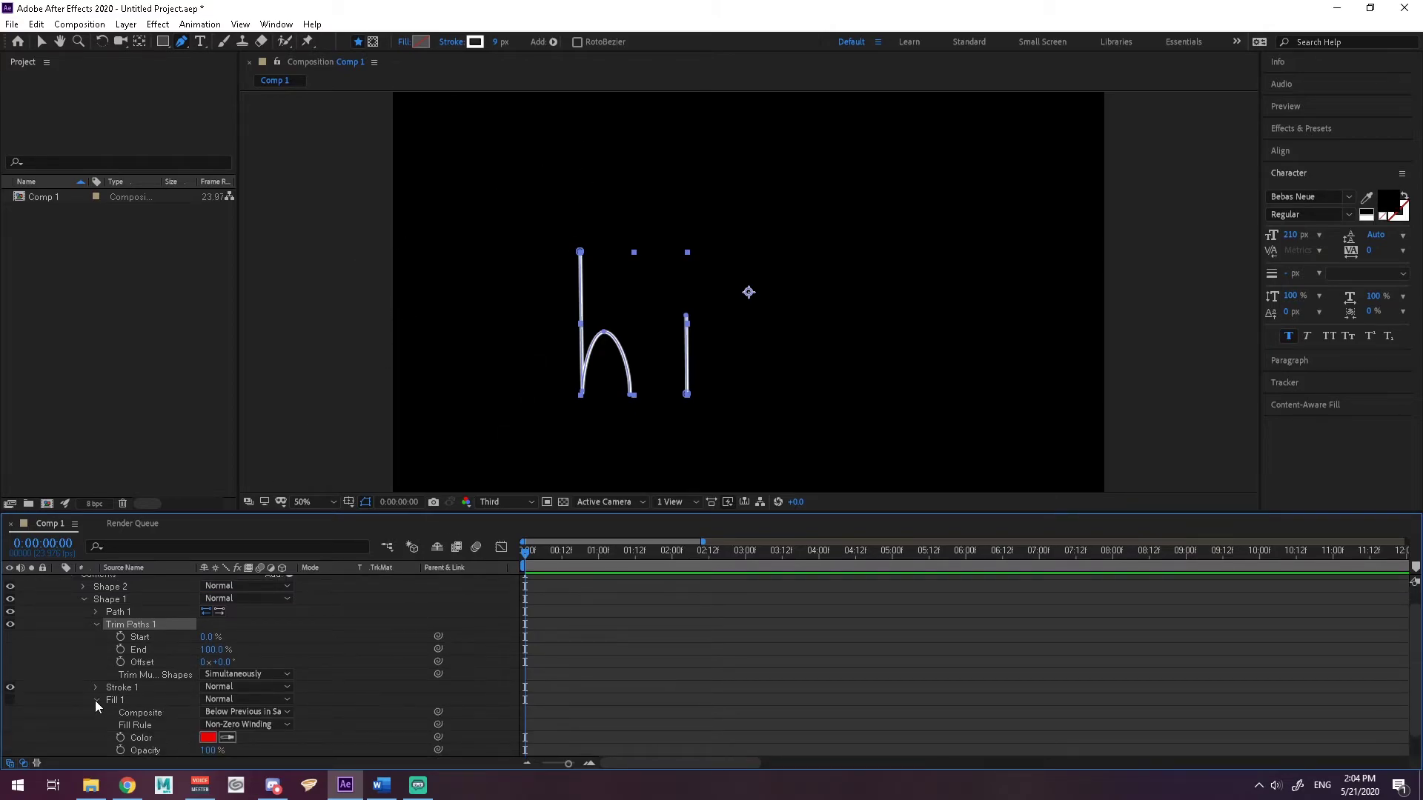
Keyframe the h's Trim Paths End from 0% at 0:00 to 100% at 0:00:11:01
left_click(96, 700)
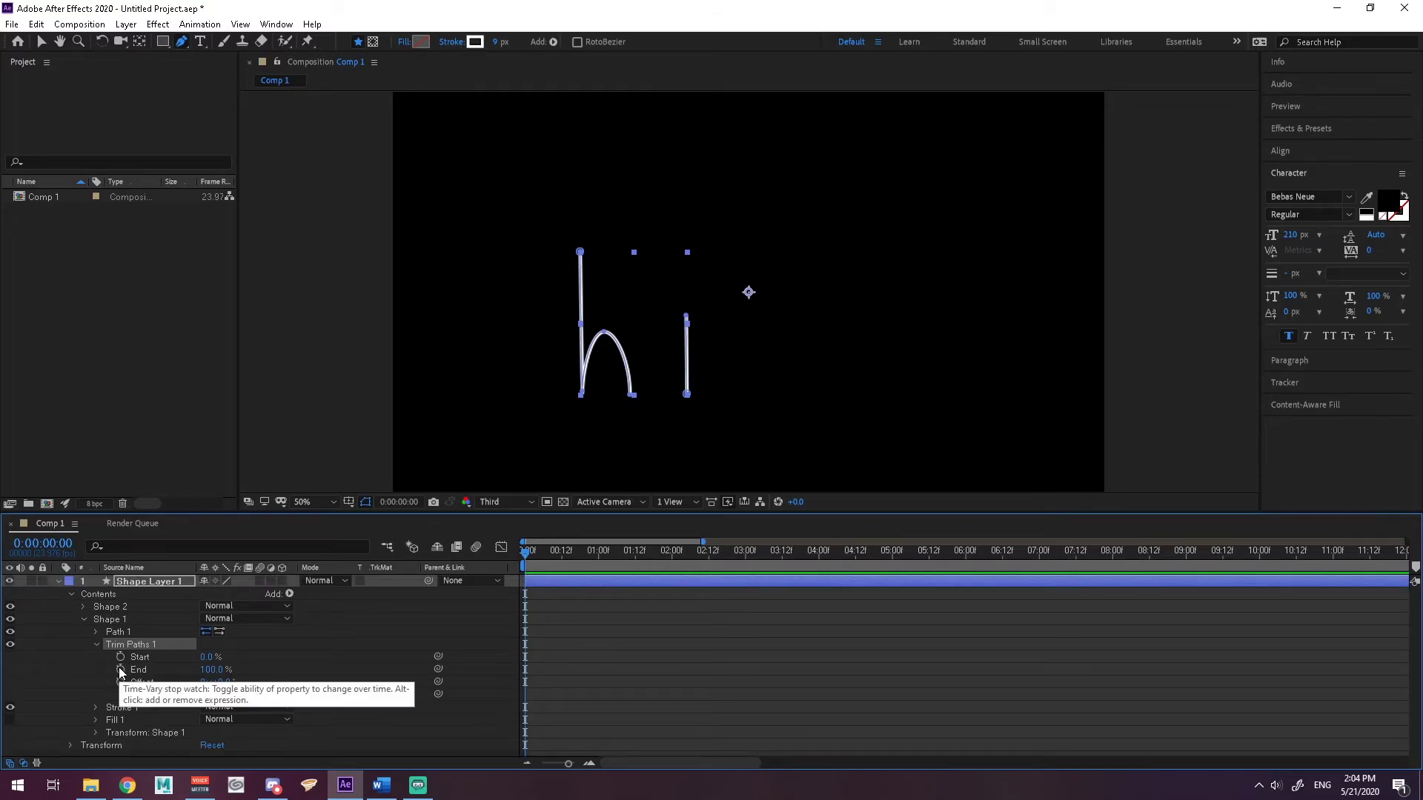
left_click(120, 670)
left_click_drag(211, 669, 97, 677)
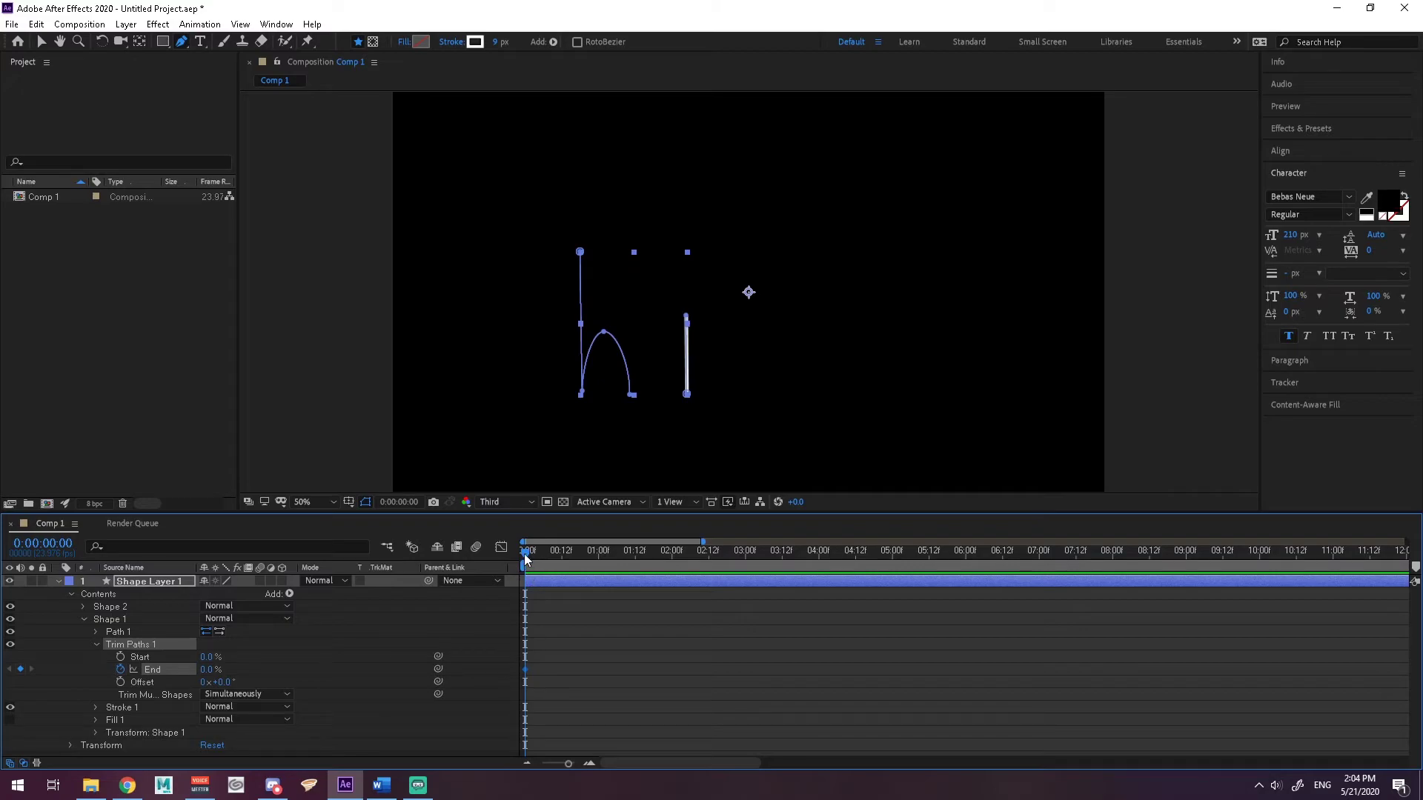
left_click_drag(524, 558, 1336, 553)
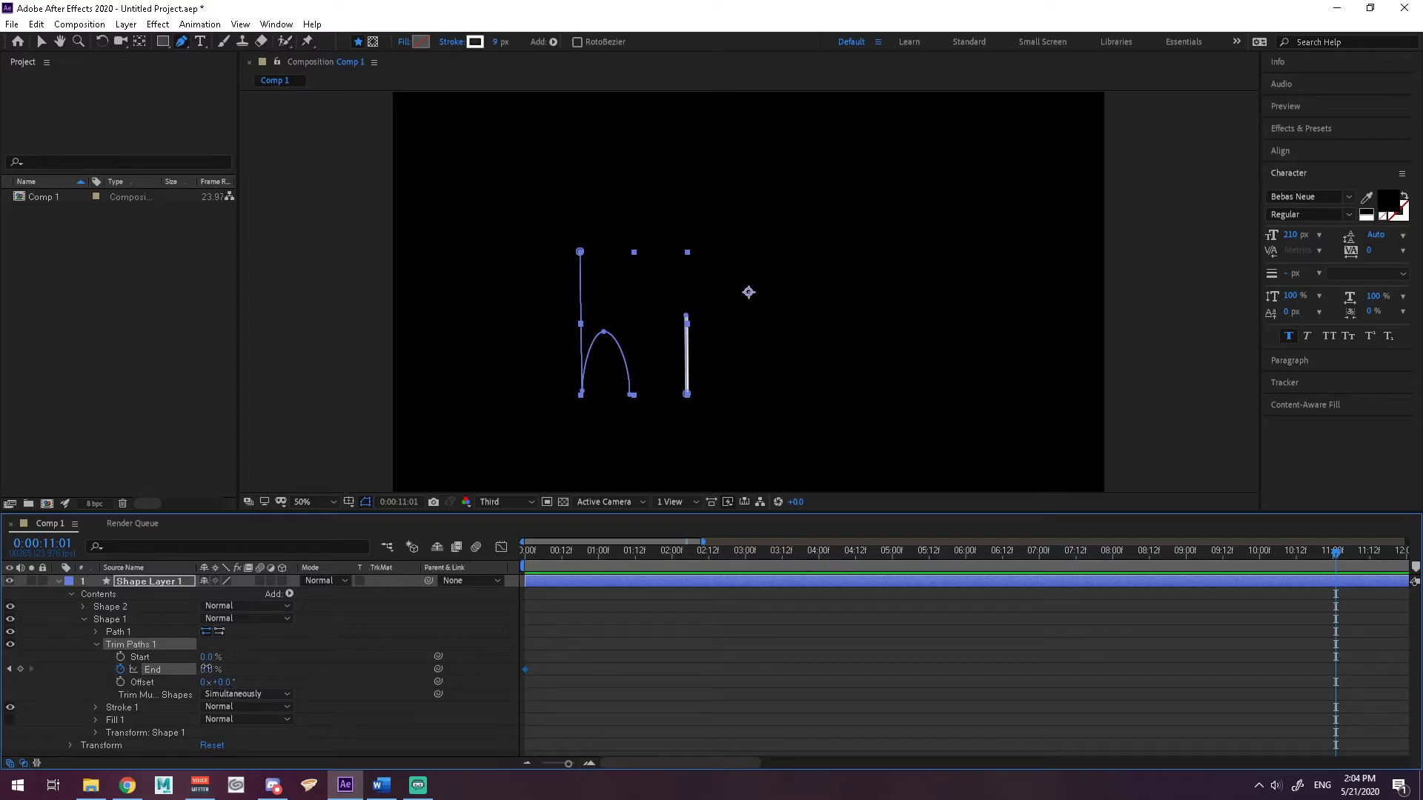
left_click_drag(206, 669, 300, 663)
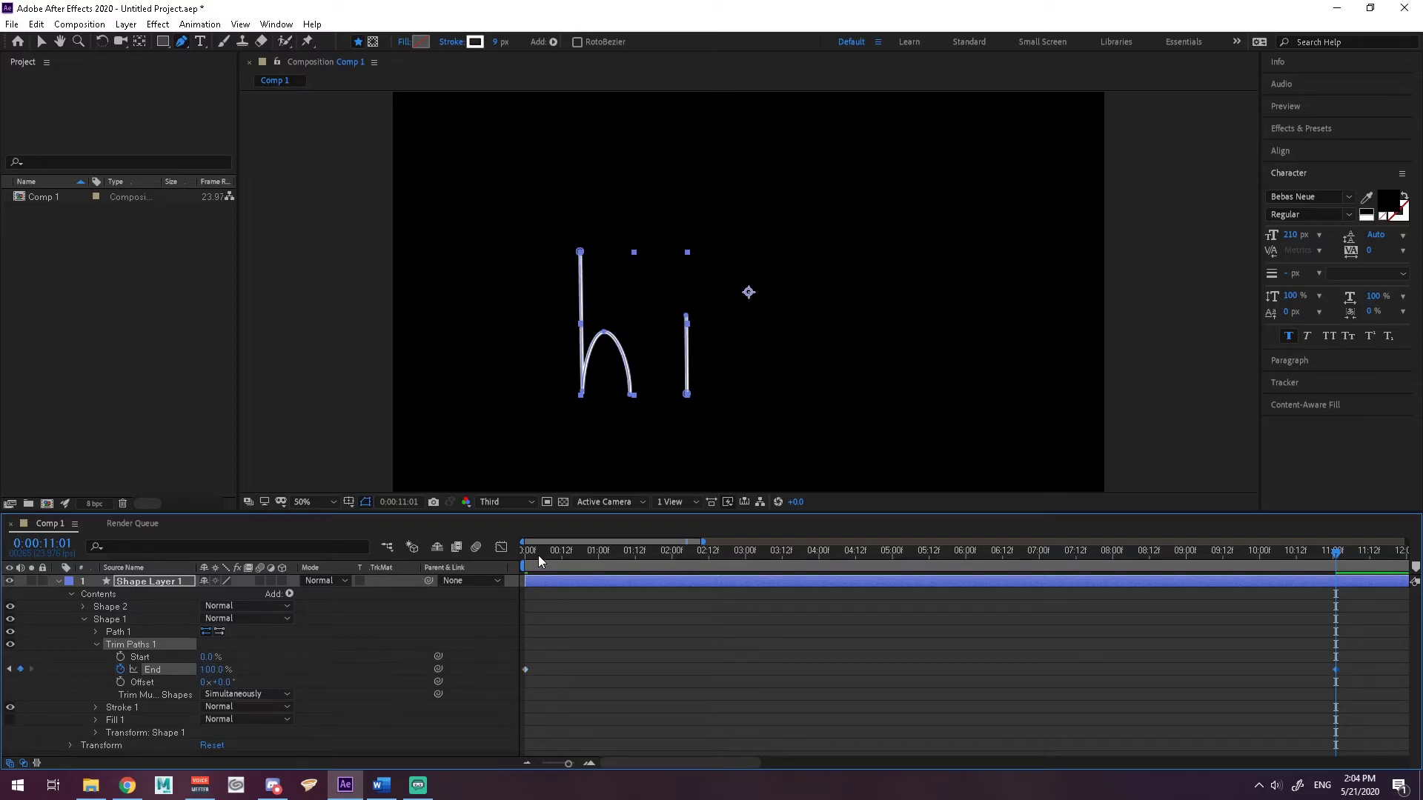
left_click_drag(534, 554, 510, 555)
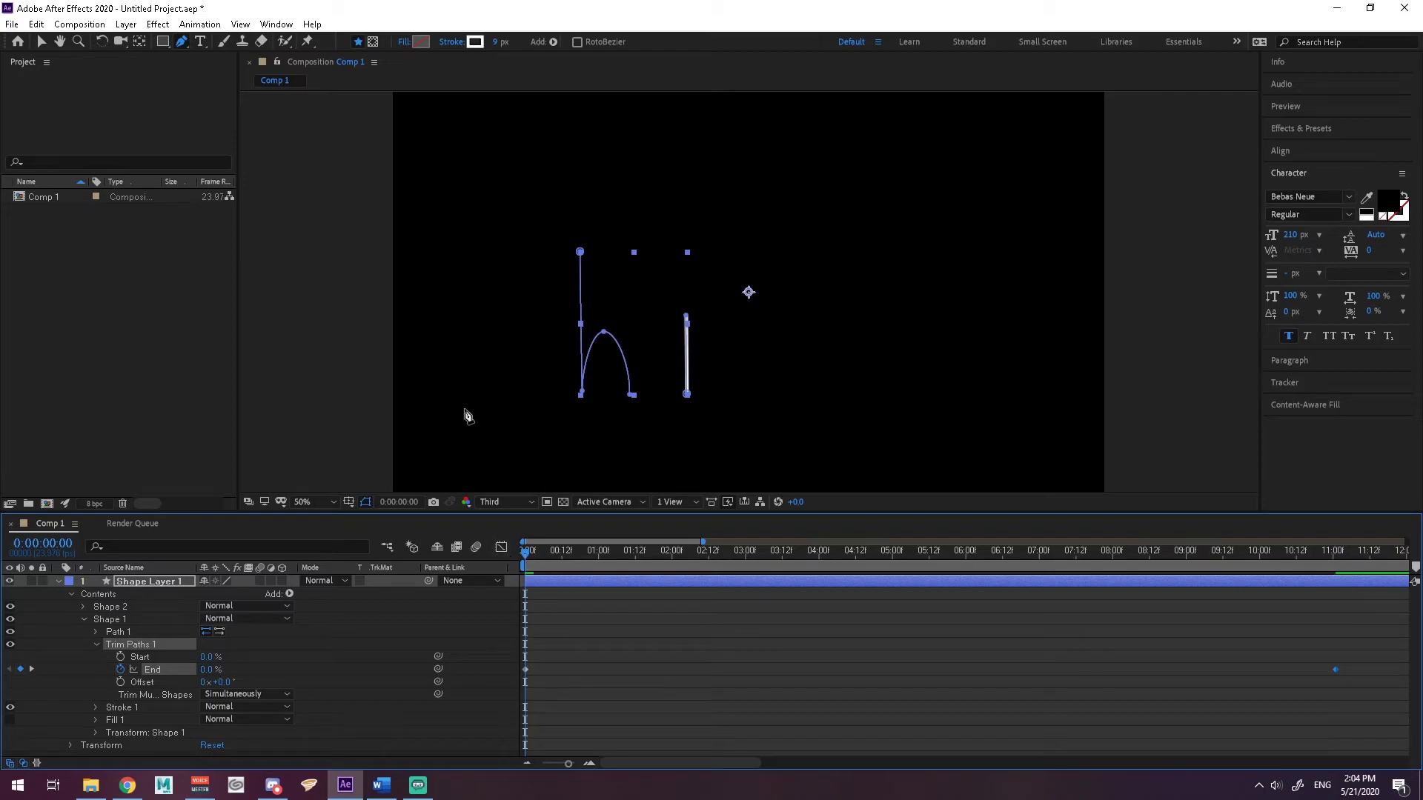
Drag the h's 100% End keyframe from 11:01 back to about 0:00:04
left_click(41, 41)
left_click(345, 317)
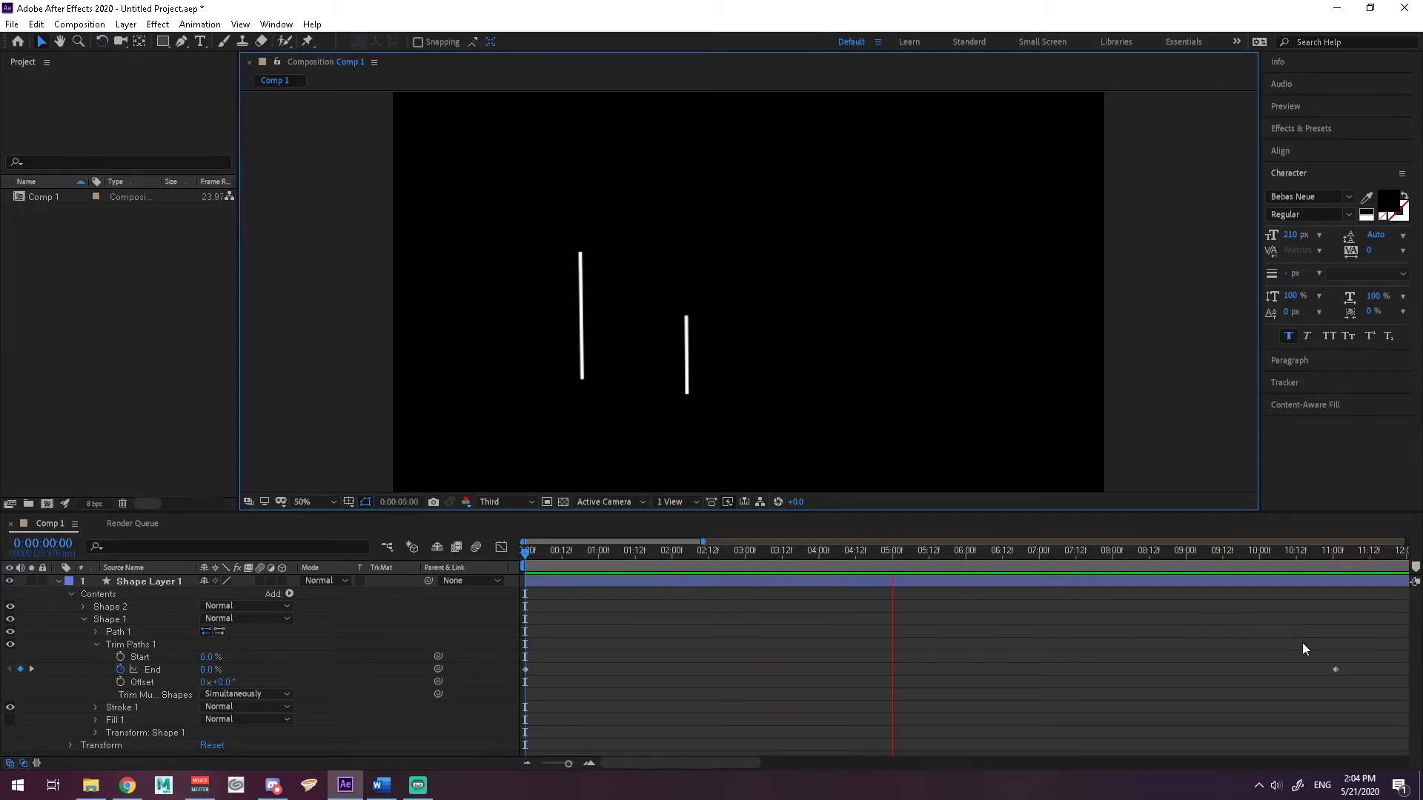
left_click(1333, 694)
left_click_drag(1336, 668, 820, 682)
Preview the faster h draw-on from the start
left_click_drag(541, 549, 510, 566)
key("space")
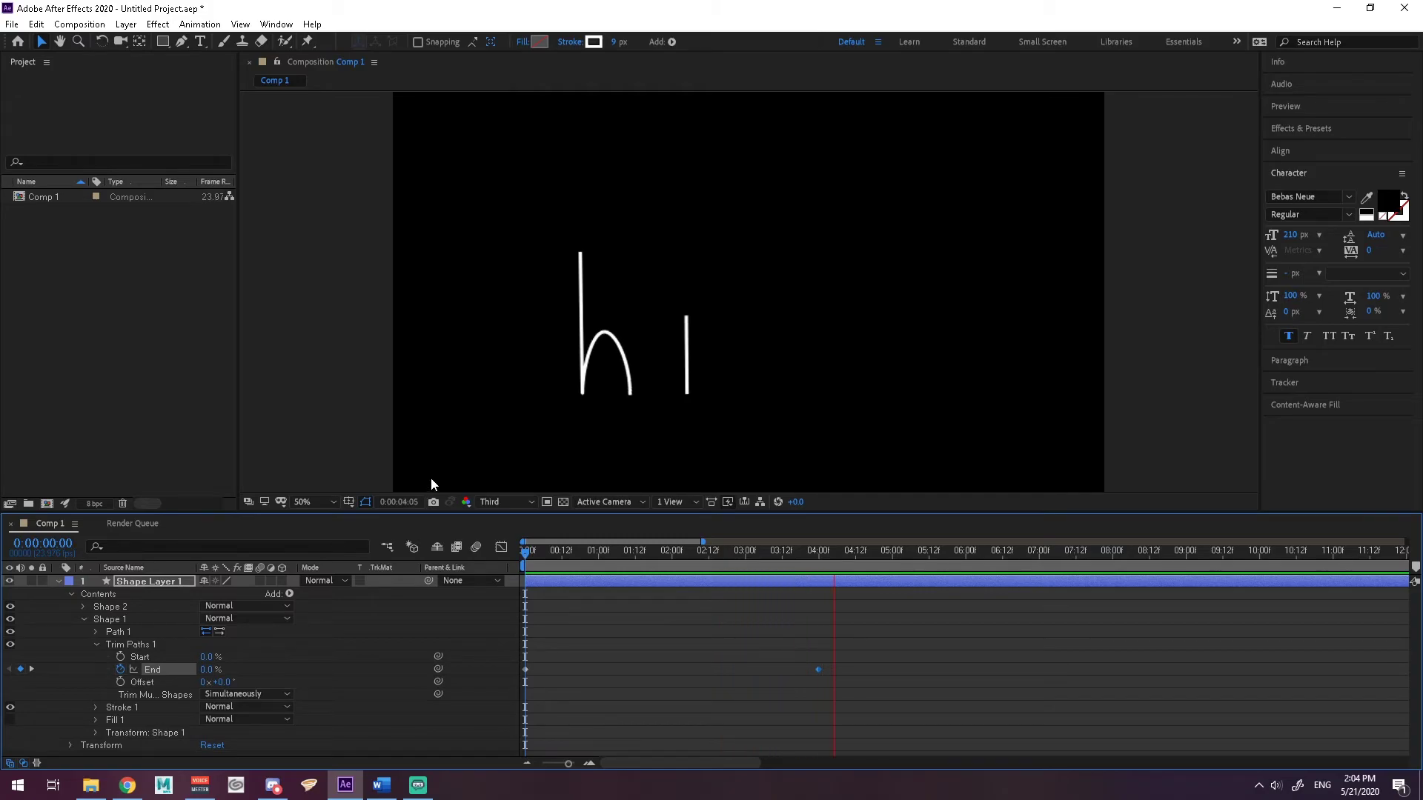
key("space")
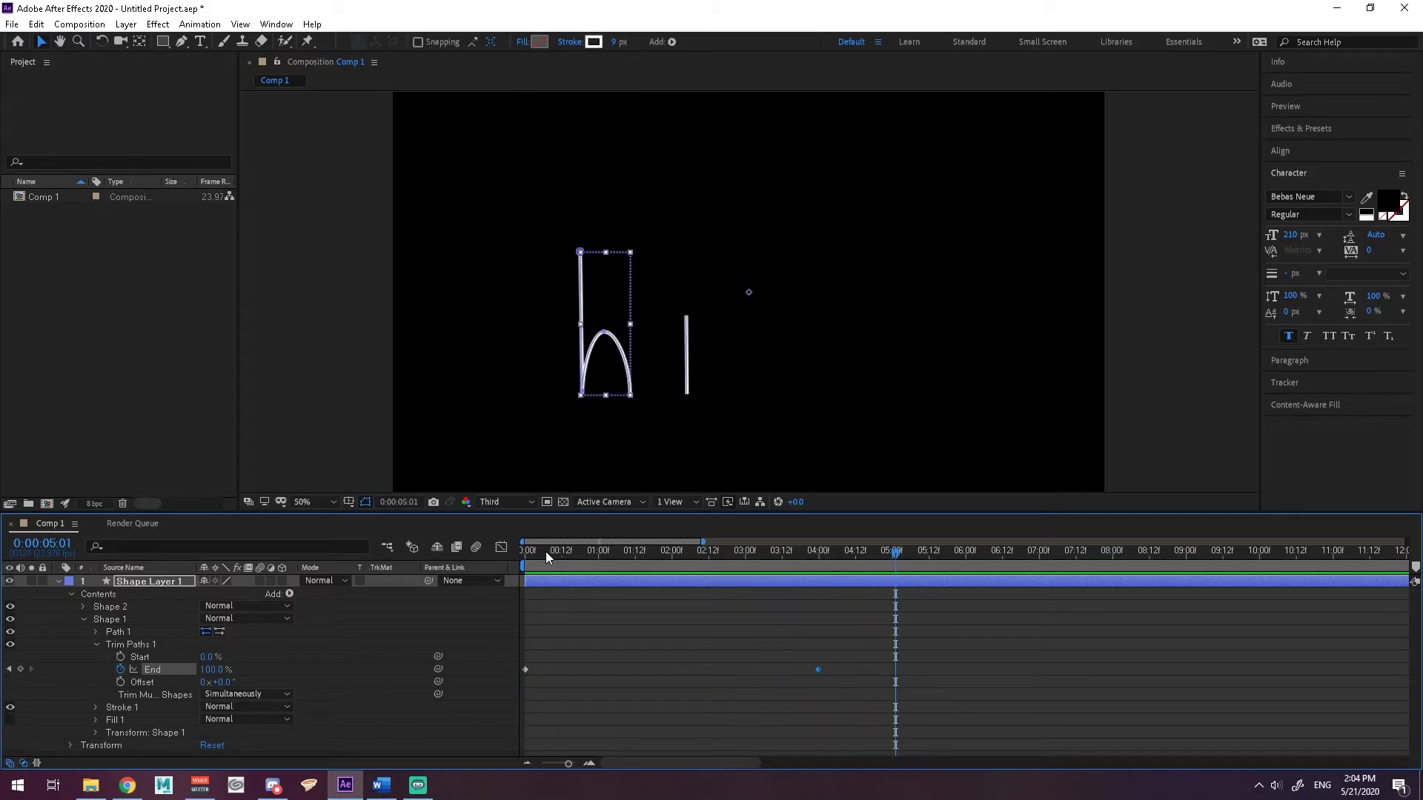
mouse_move(545, 552)
left_mouse_down()
mouse_move(512, 559)
mouse_move(838, 567)
mouse_move(515, 564)
left_mouse_up()
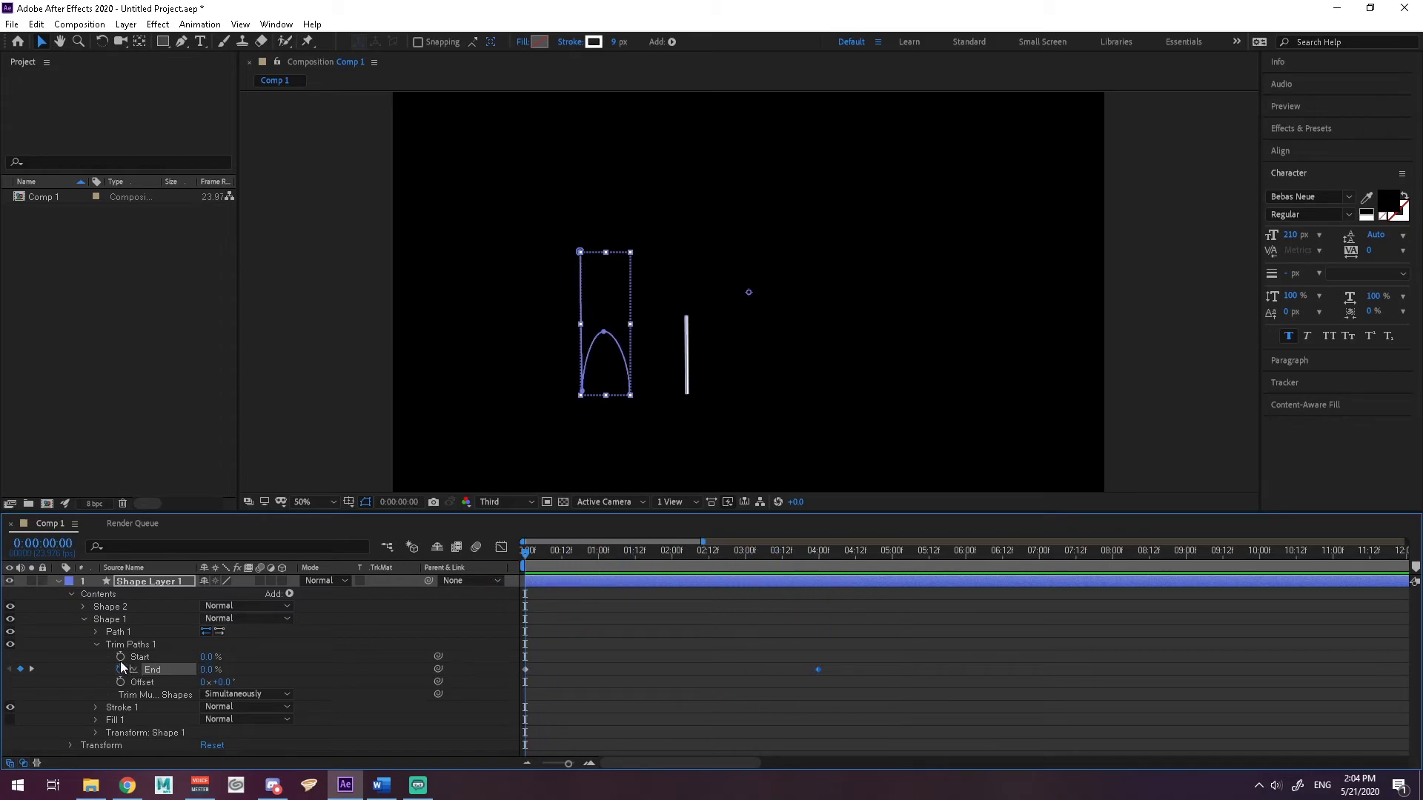
Add Trim Paths to Shape 2 and keyframe its End at 0% at 0:00
left_click(109, 609)
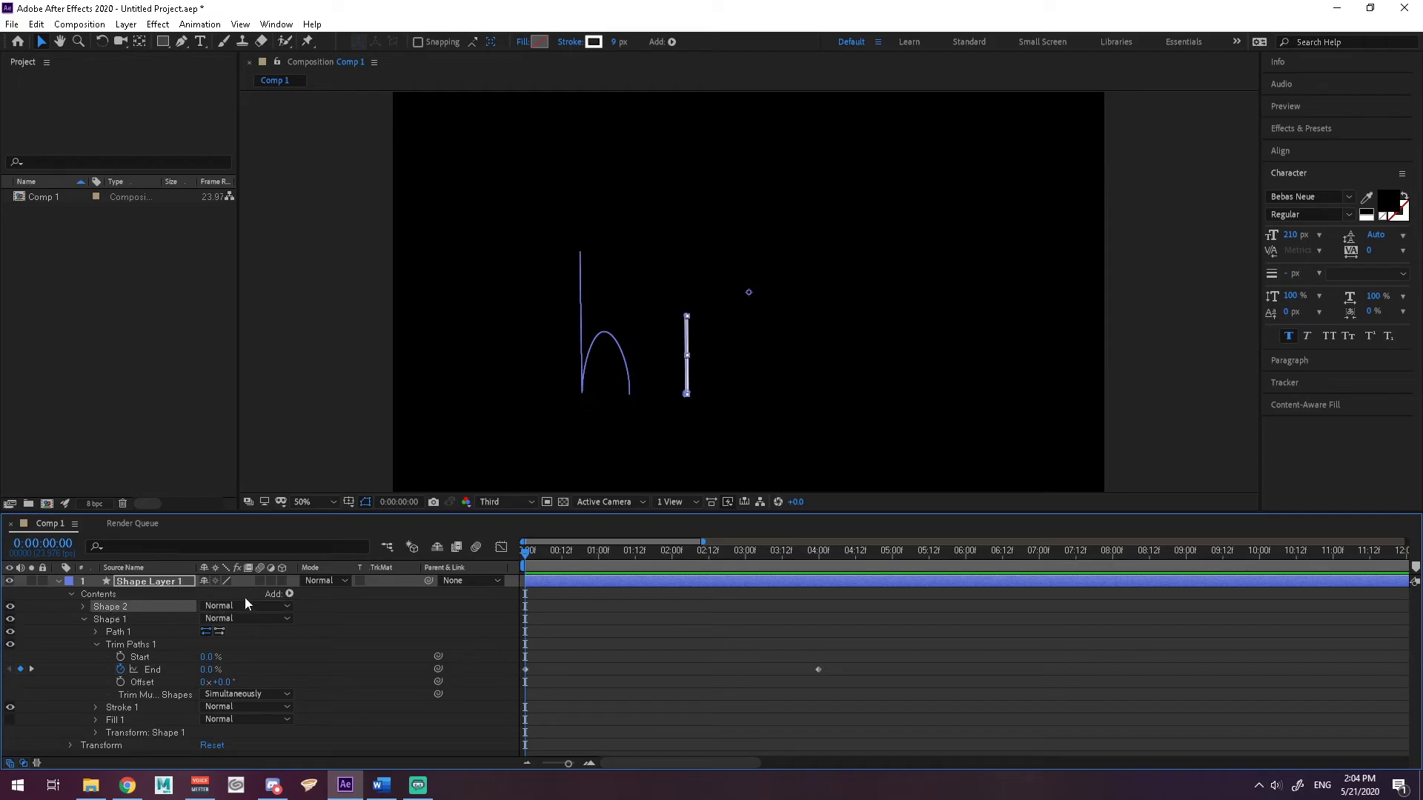
left_click(289, 594)
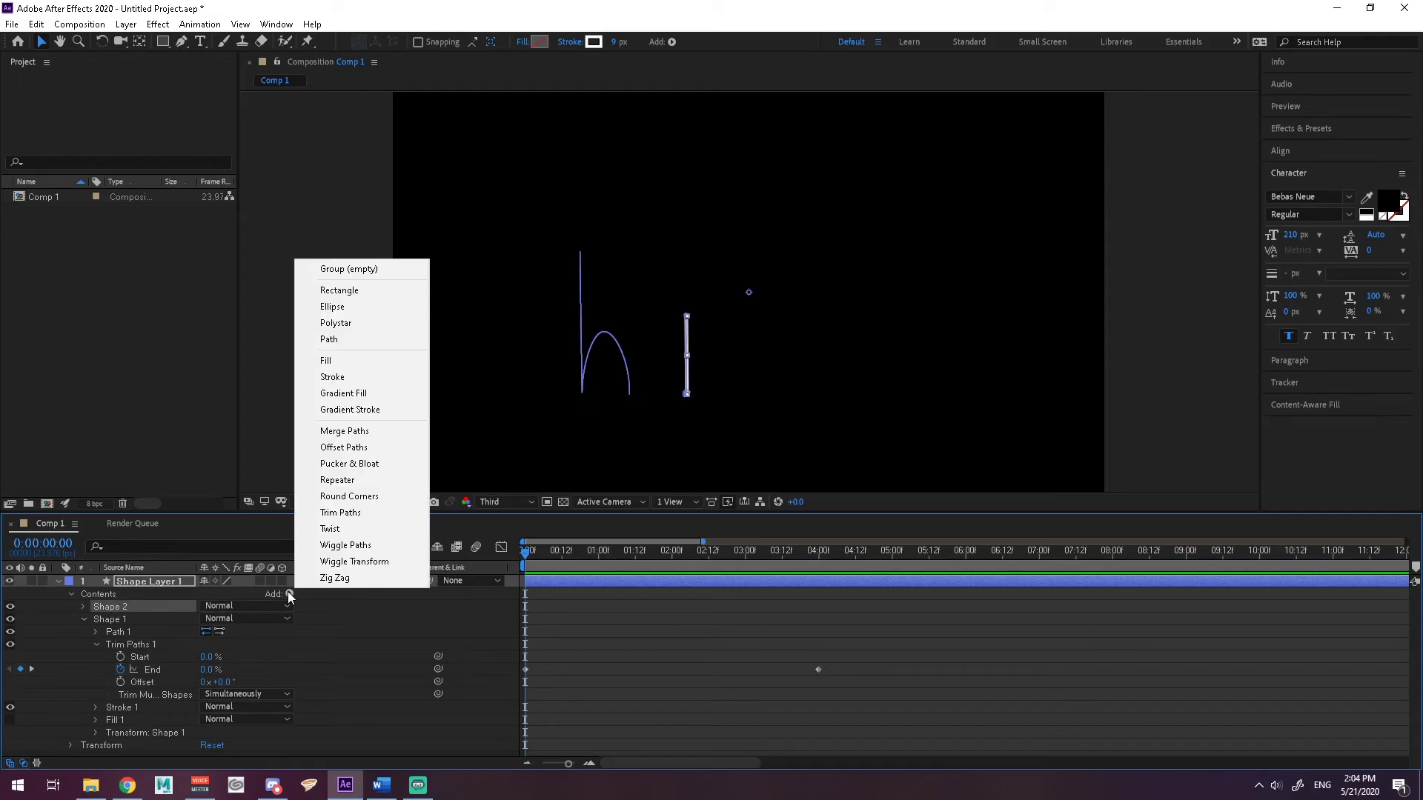
left_click(340, 512)
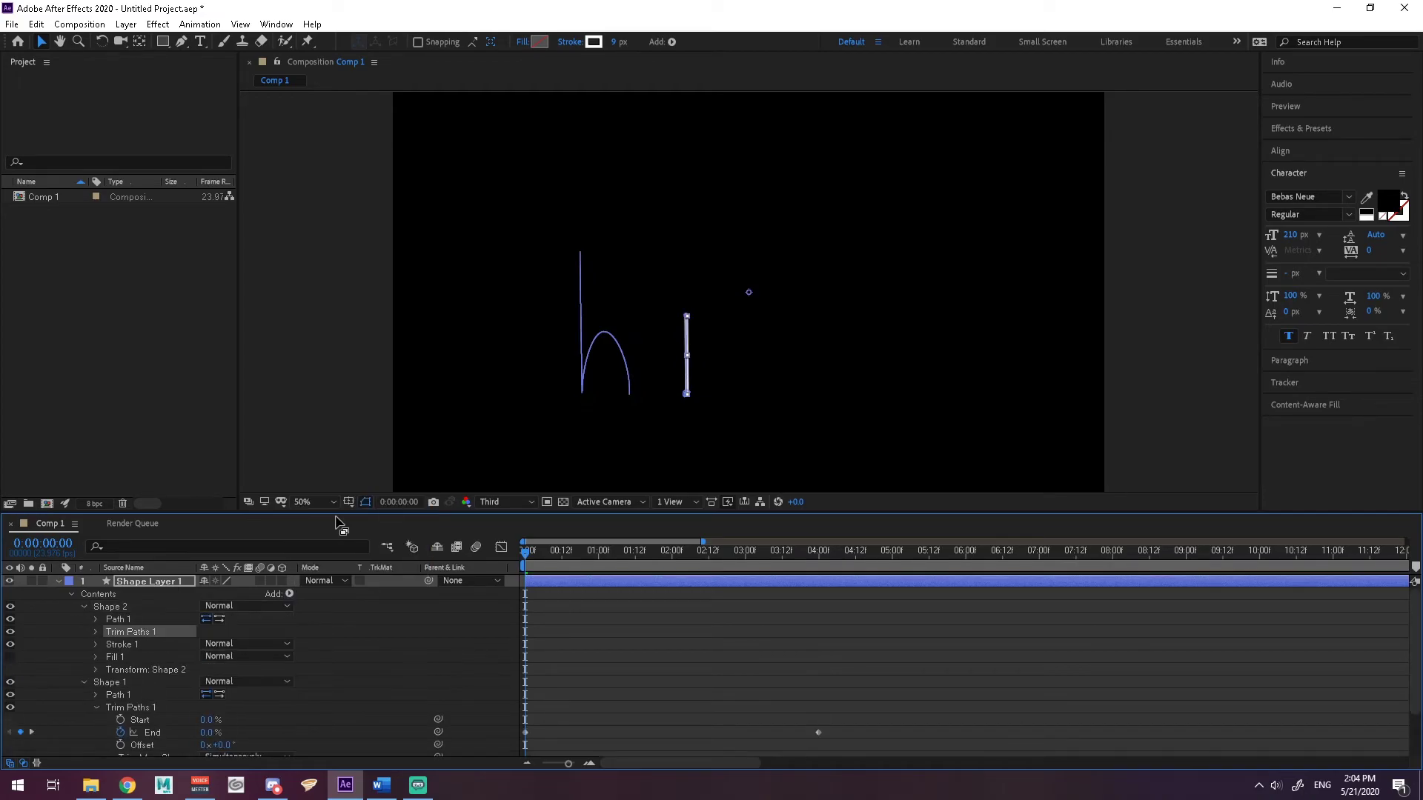
left_click(96, 632)
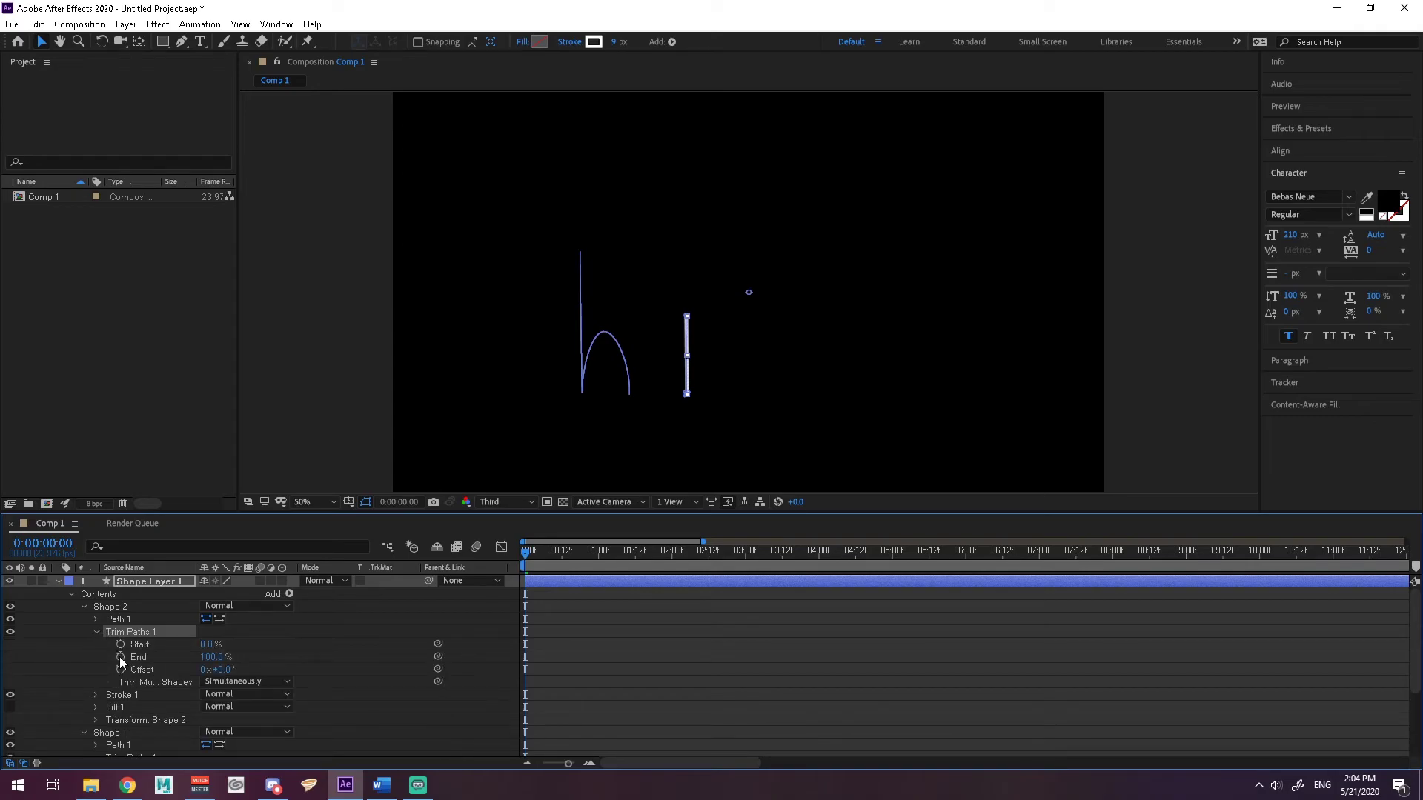
left_click(120, 657)
left_click_drag(206, 665, 178, 659)
left_click_drag(527, 555, 831, 563)
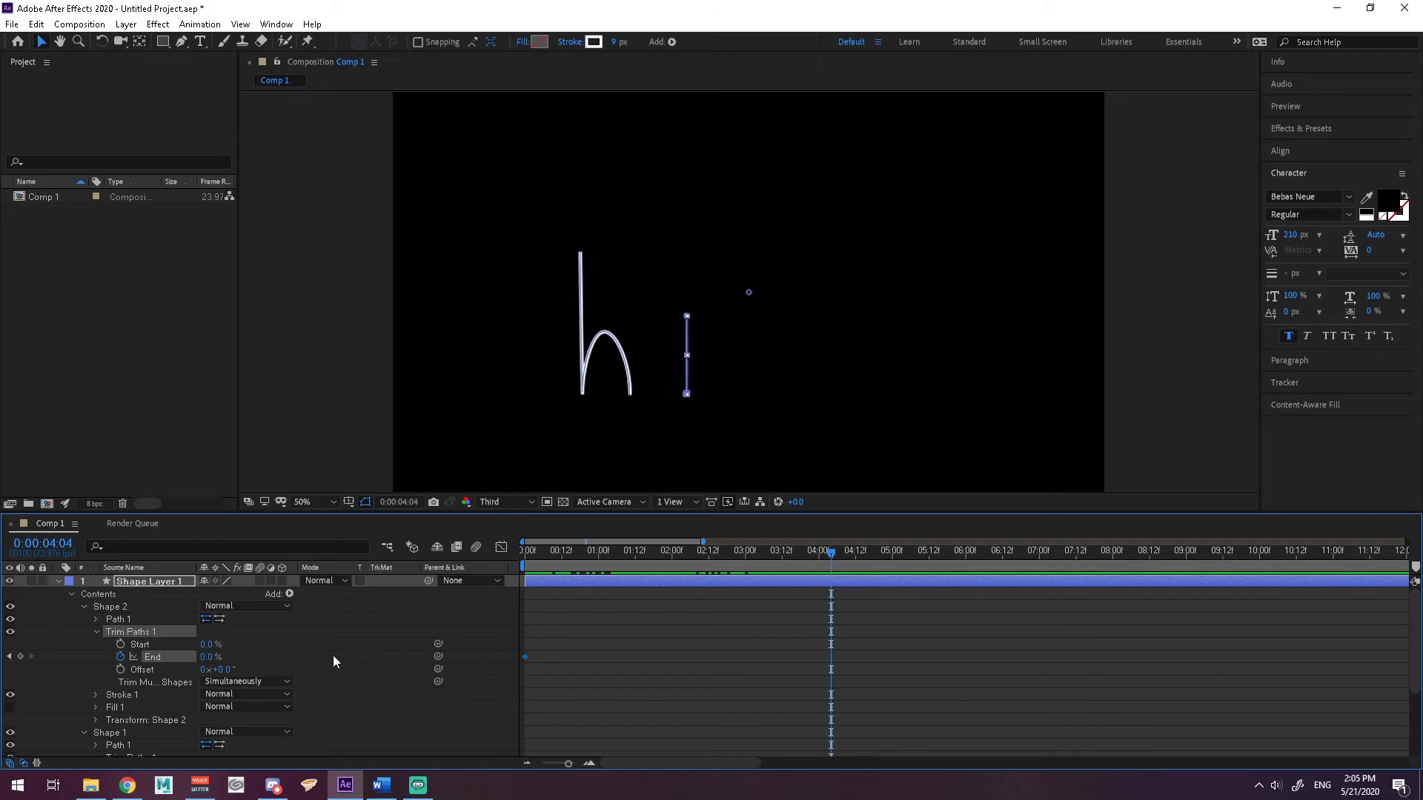
Hold the i's End at 0% with a 4:04 keyframe, then set End to 100% at 6:13
left_click(21, 657)
left_click_drag(833, 550, 1006, 551)
left_click(207, 657)
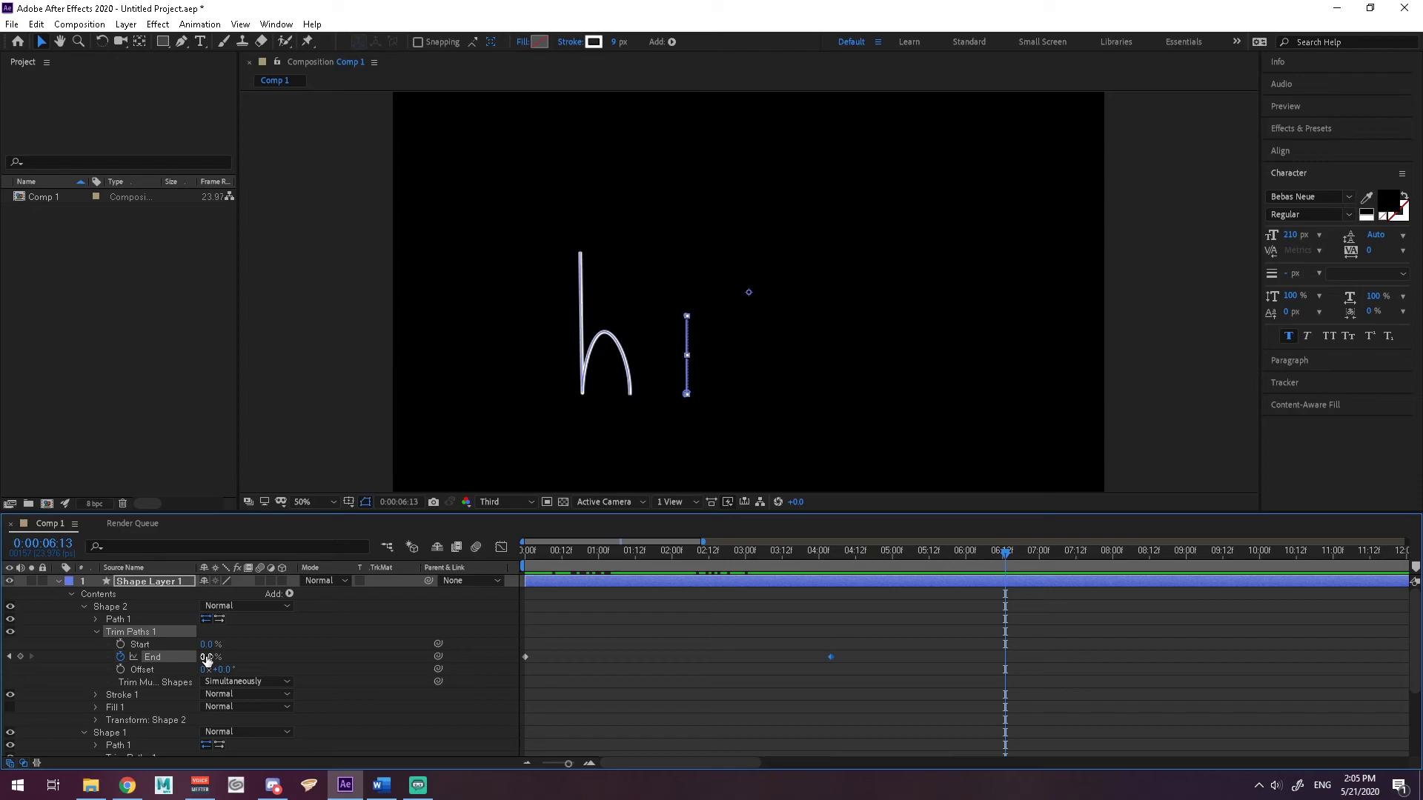
type("100")
key("Return")
Preview the hi drawing on from the start
key("Home")
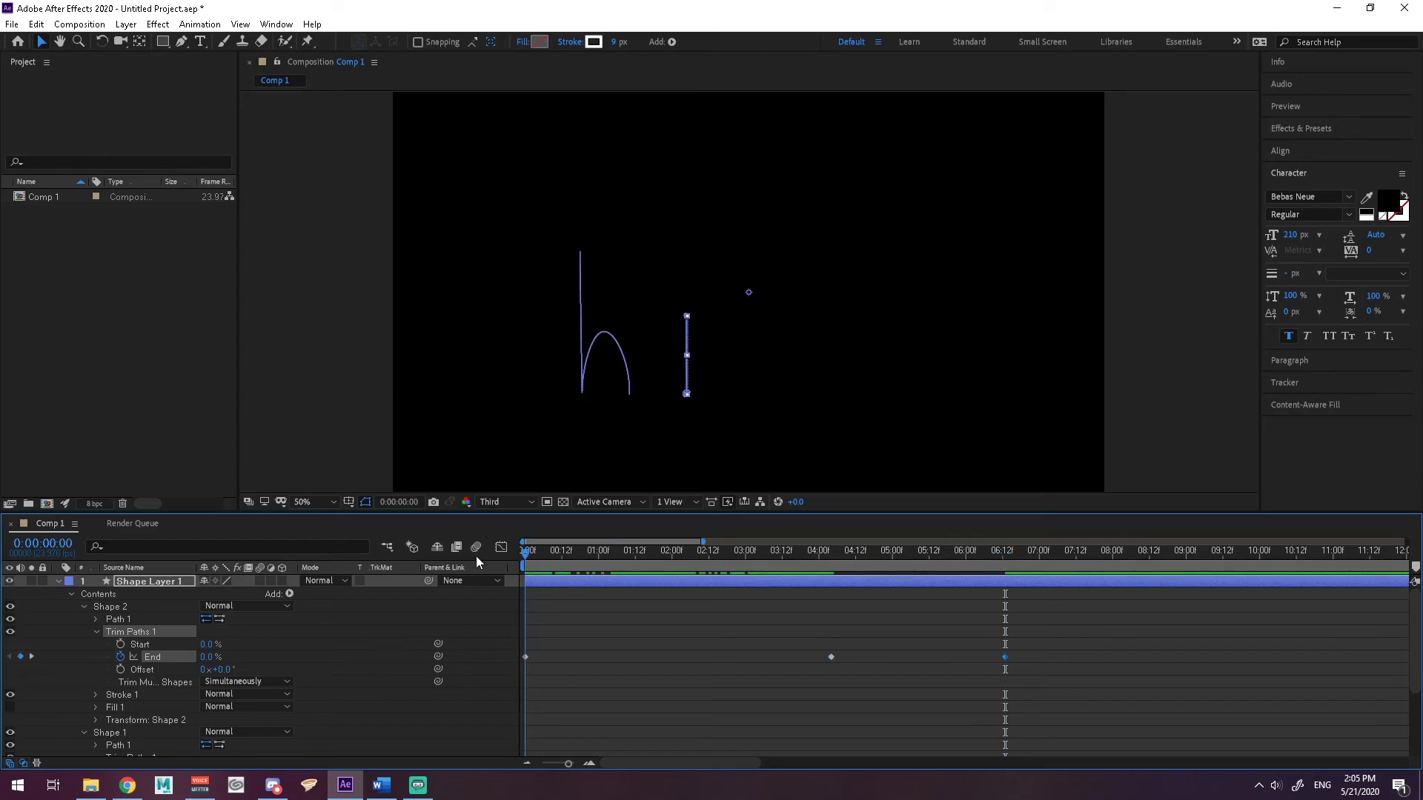
key("space")
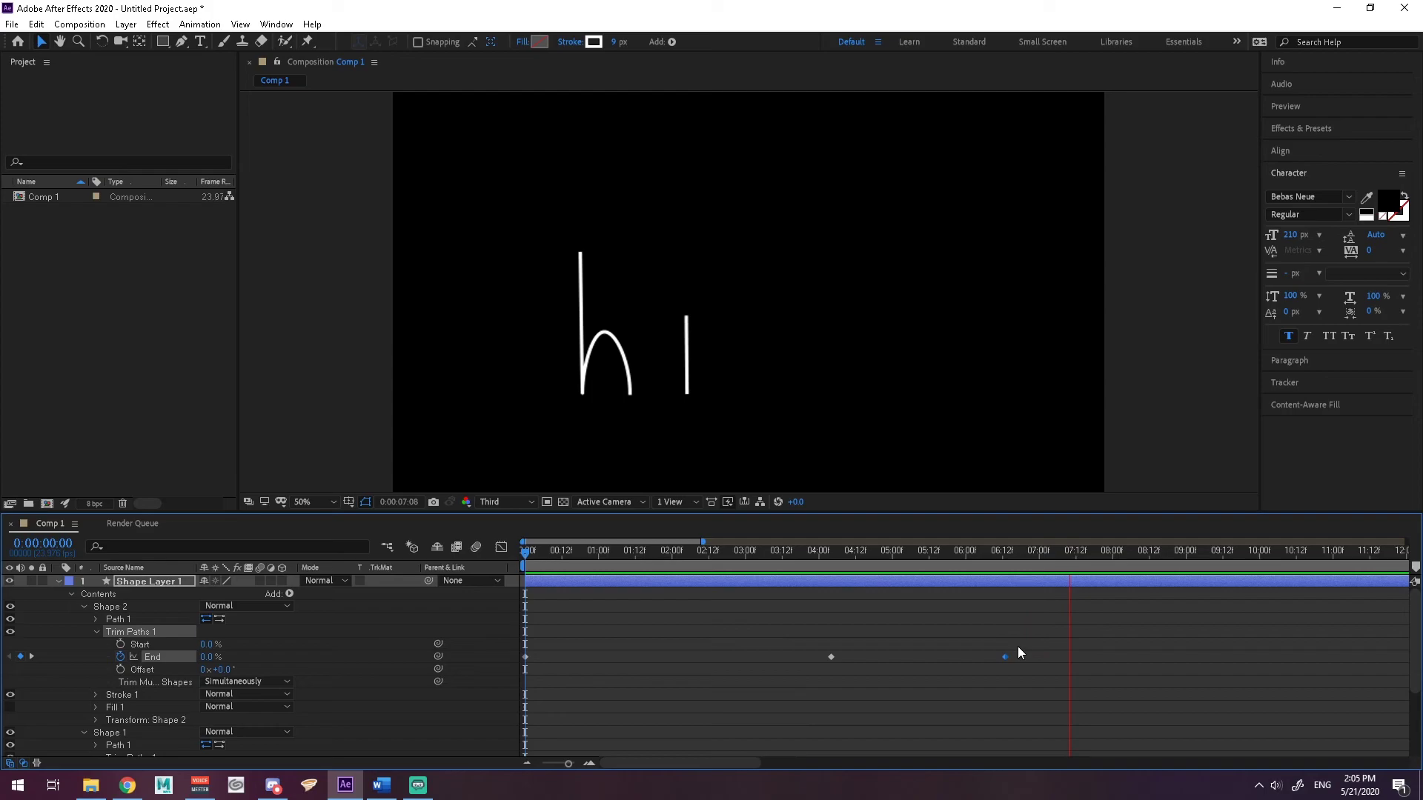
key("space")
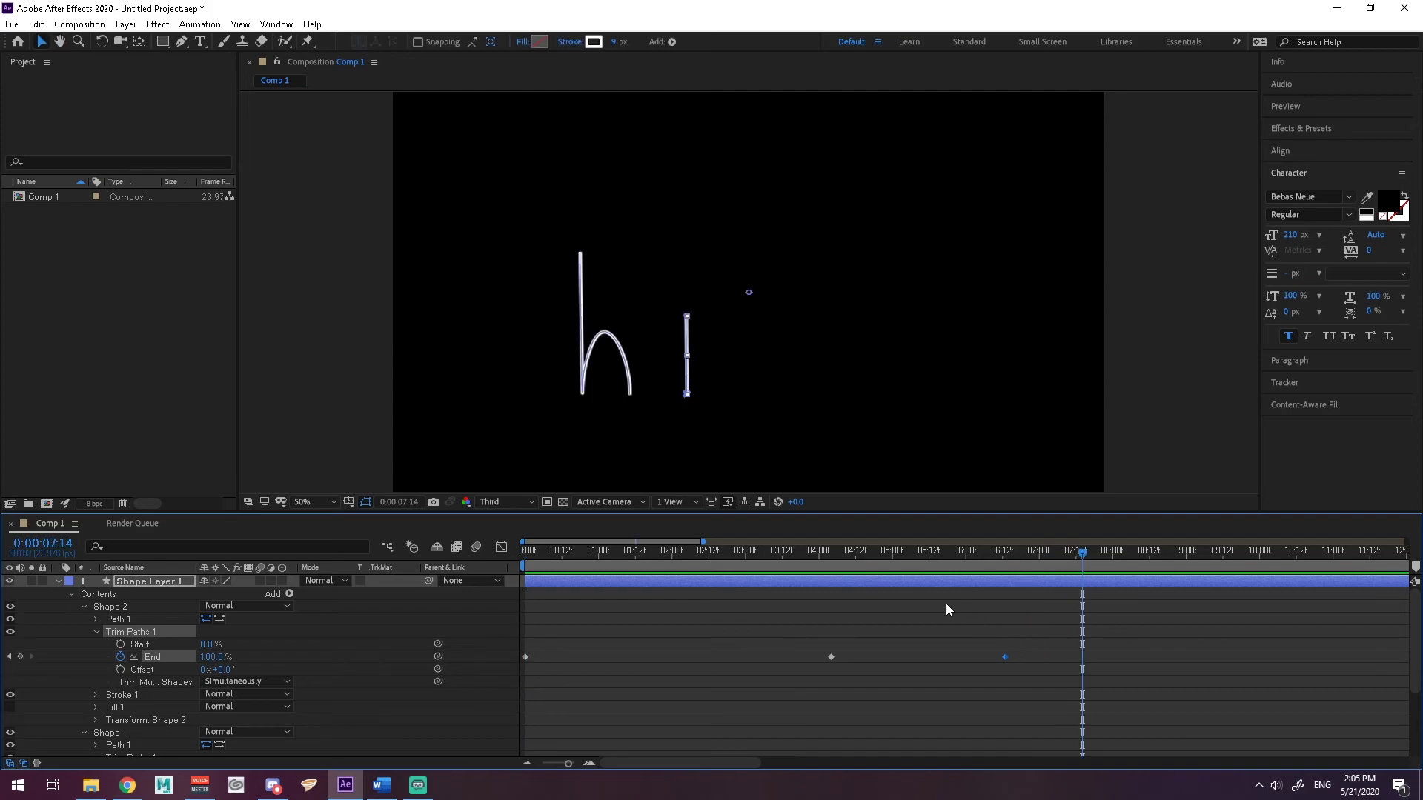
left_click(288, 594)
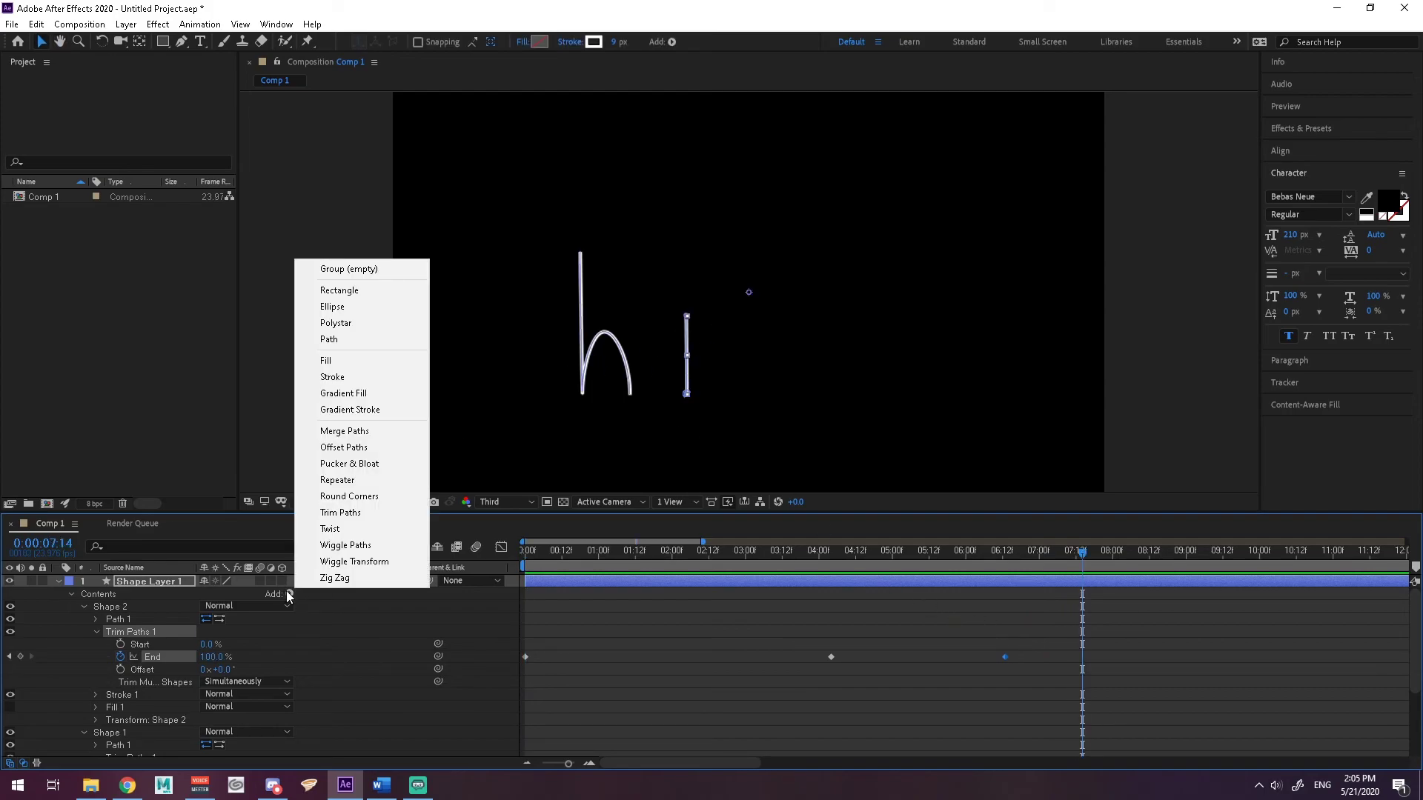
left_click(204, 670)
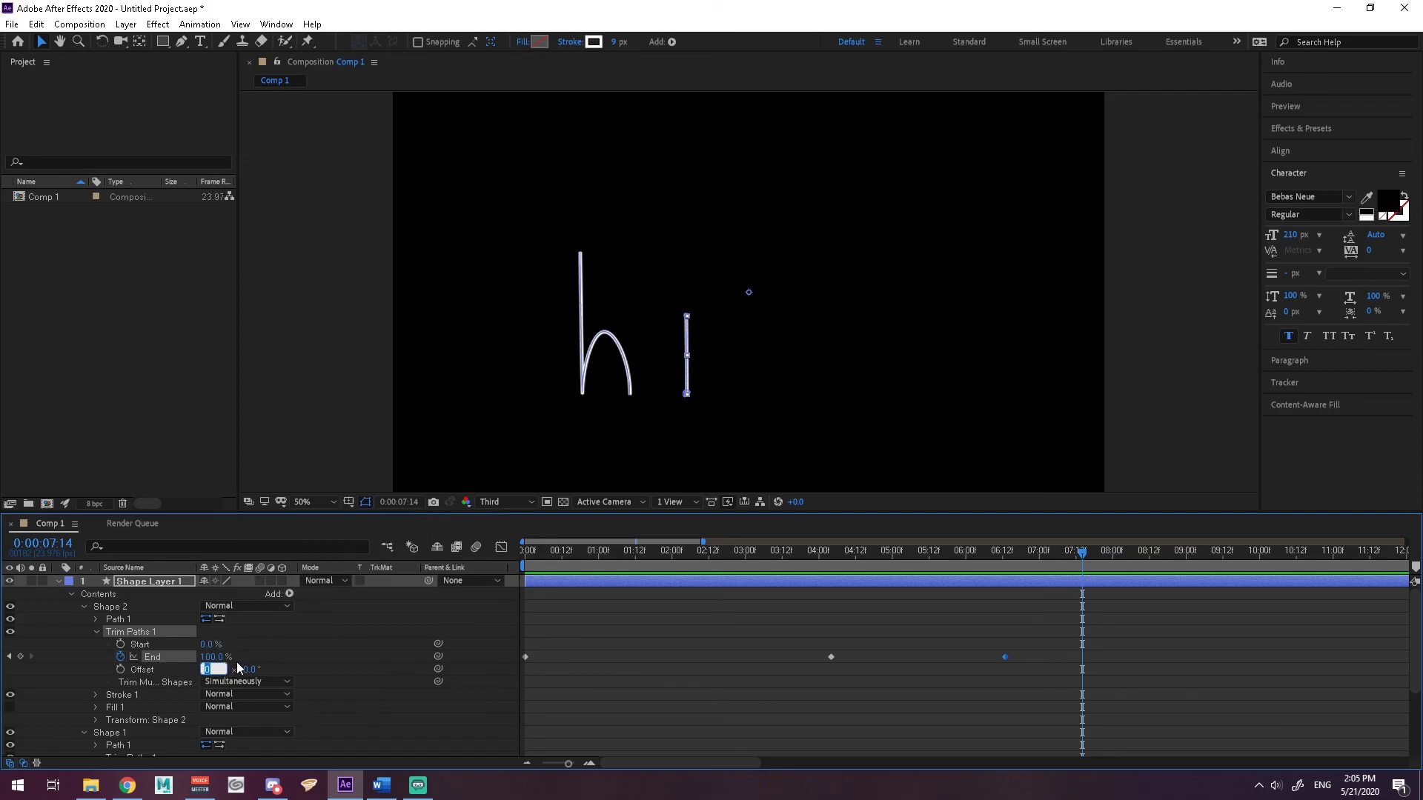